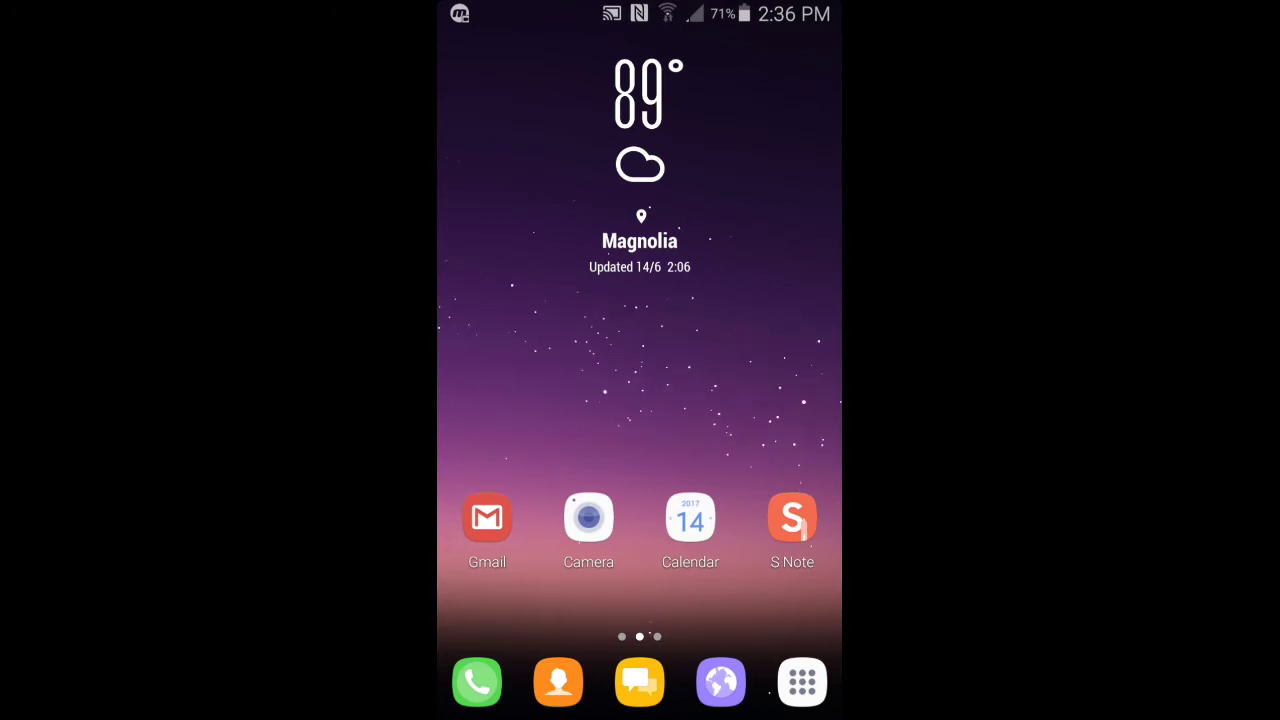
Repeatedly pull down and close the notification panel and full quick settings on the home screen.
left_click_drag(640, 10, 640, 690)
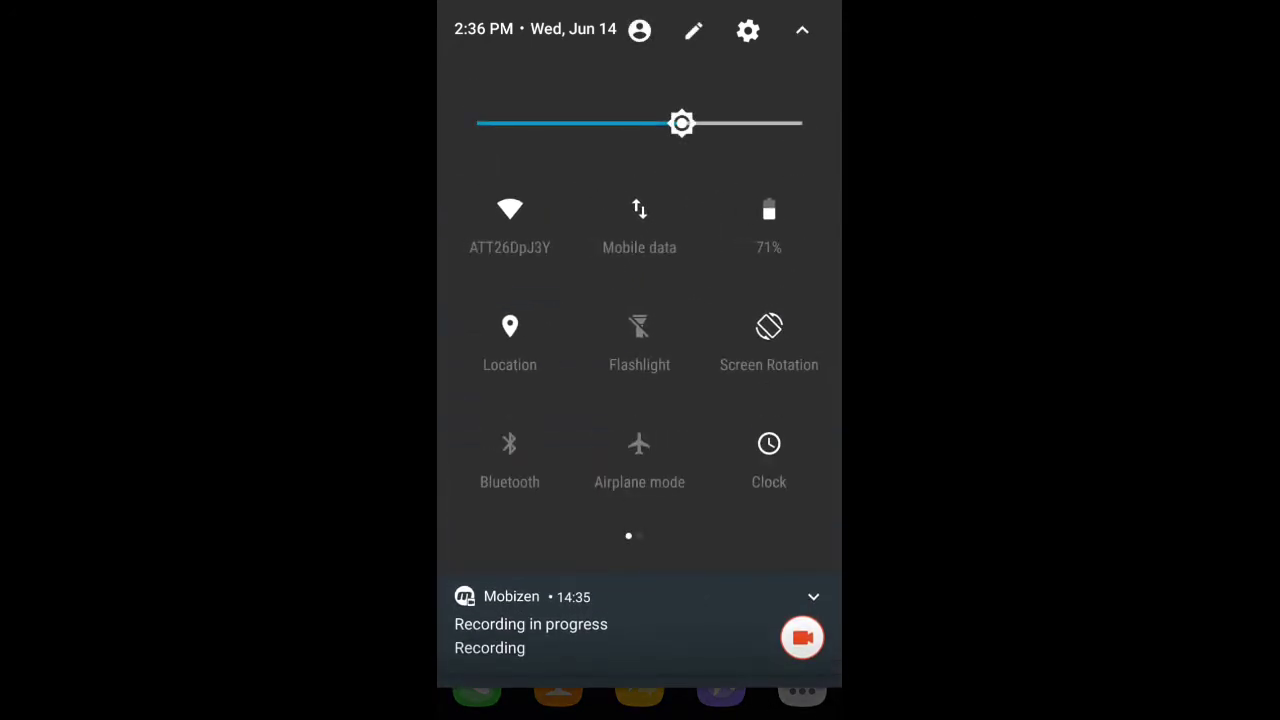
left_click_drag(640, 690, 640, 90)
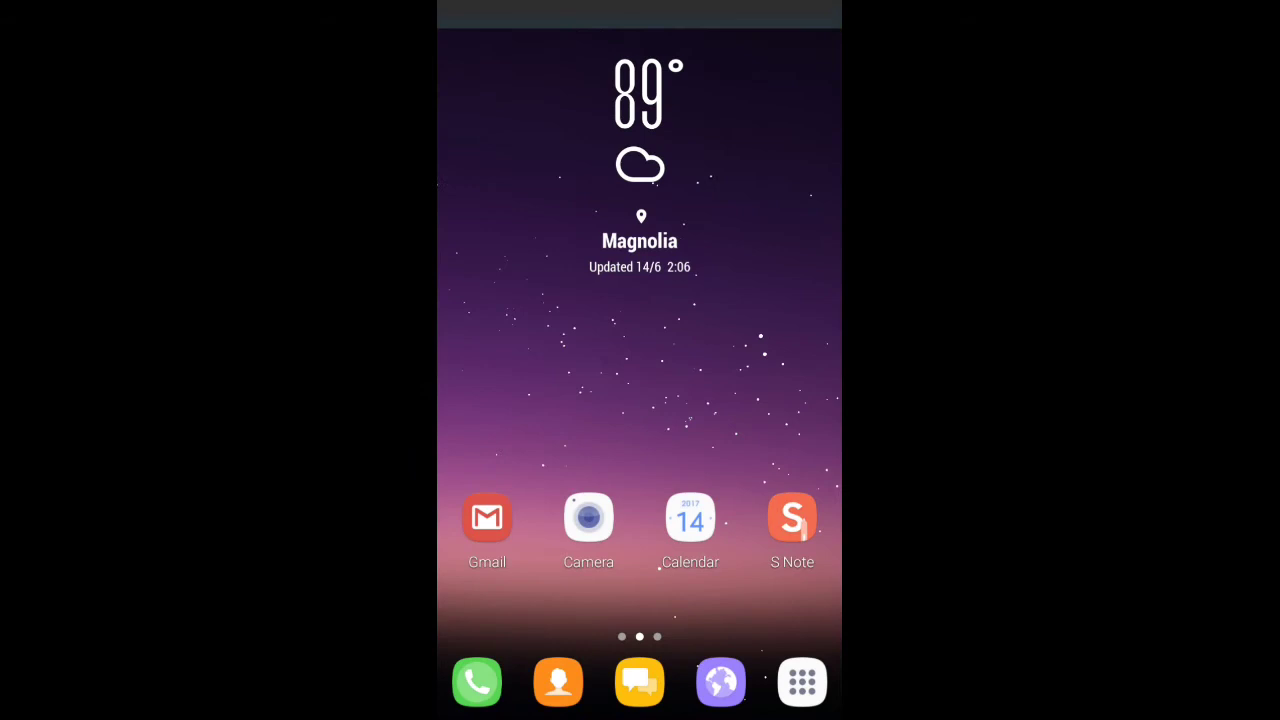
left_click_drag(640, 5, 640, 540)
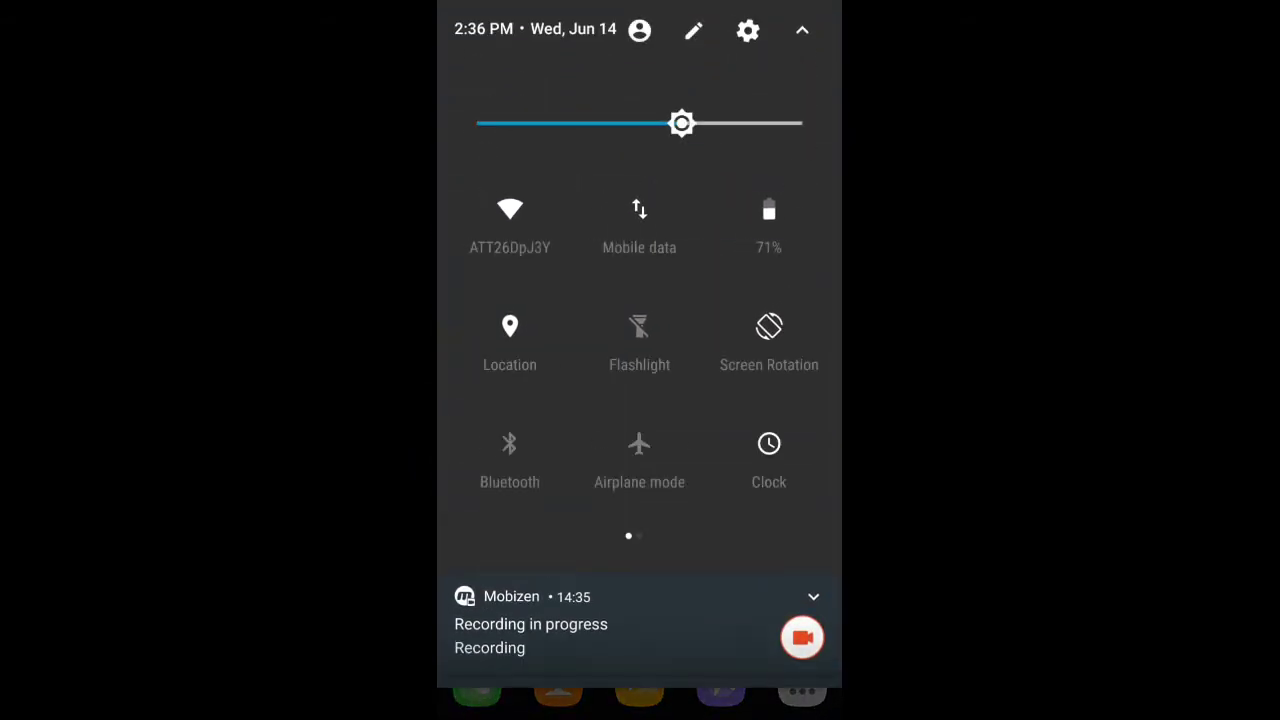
mouse_move(640, 688)
left_mouse_down()
mouse_move(640, 5)
mouse_move(640, 320)
left_mouse_up()
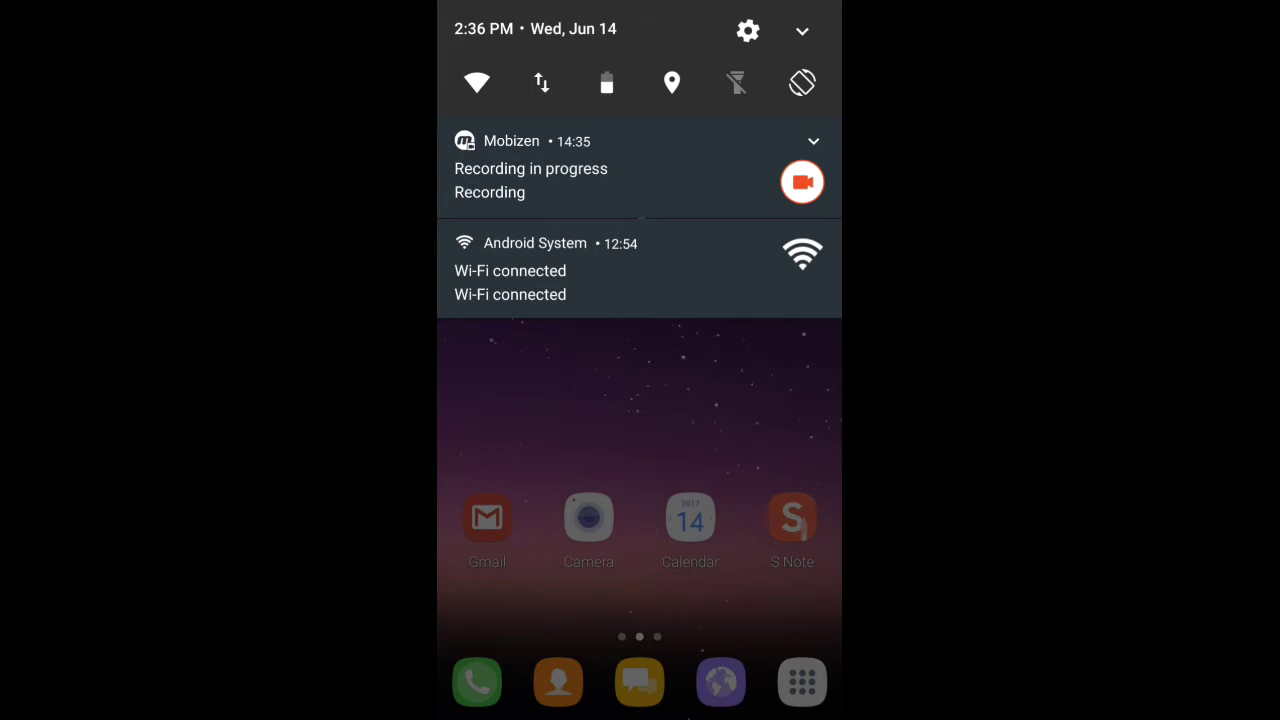
left_click_drag(640, 150, 640, 540)
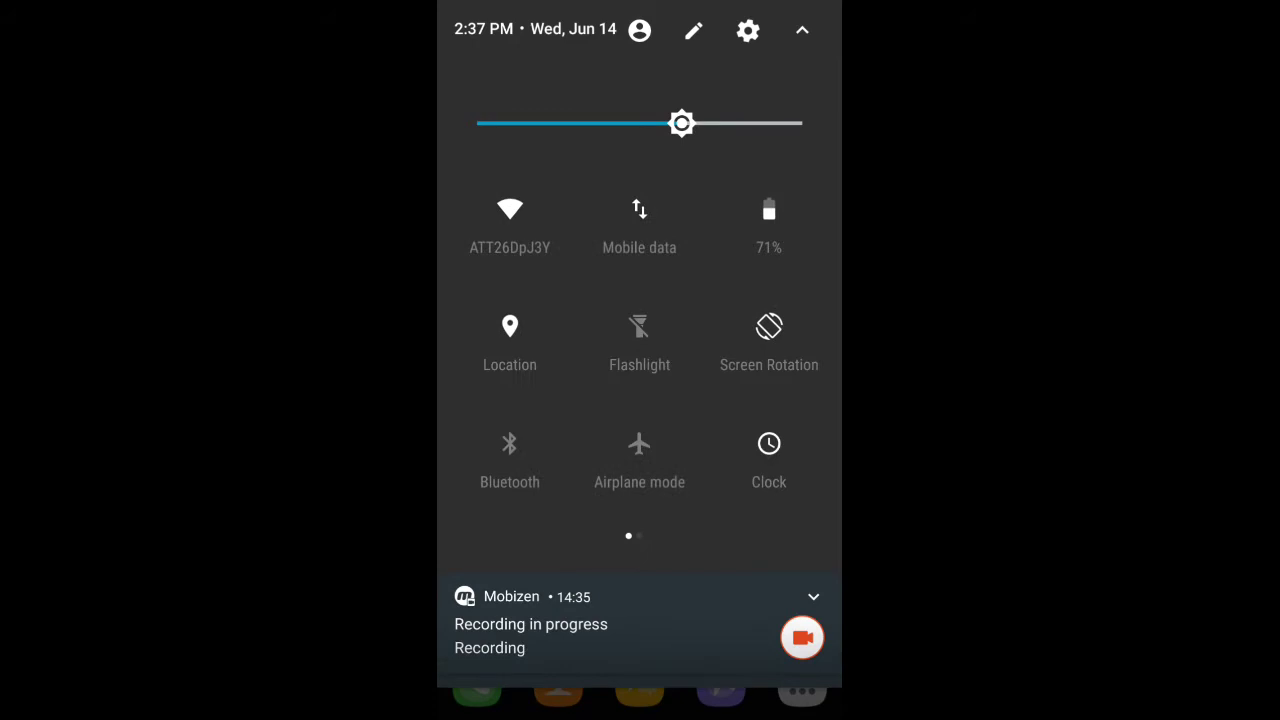
left_click_drag(640, 540, 640, 100)
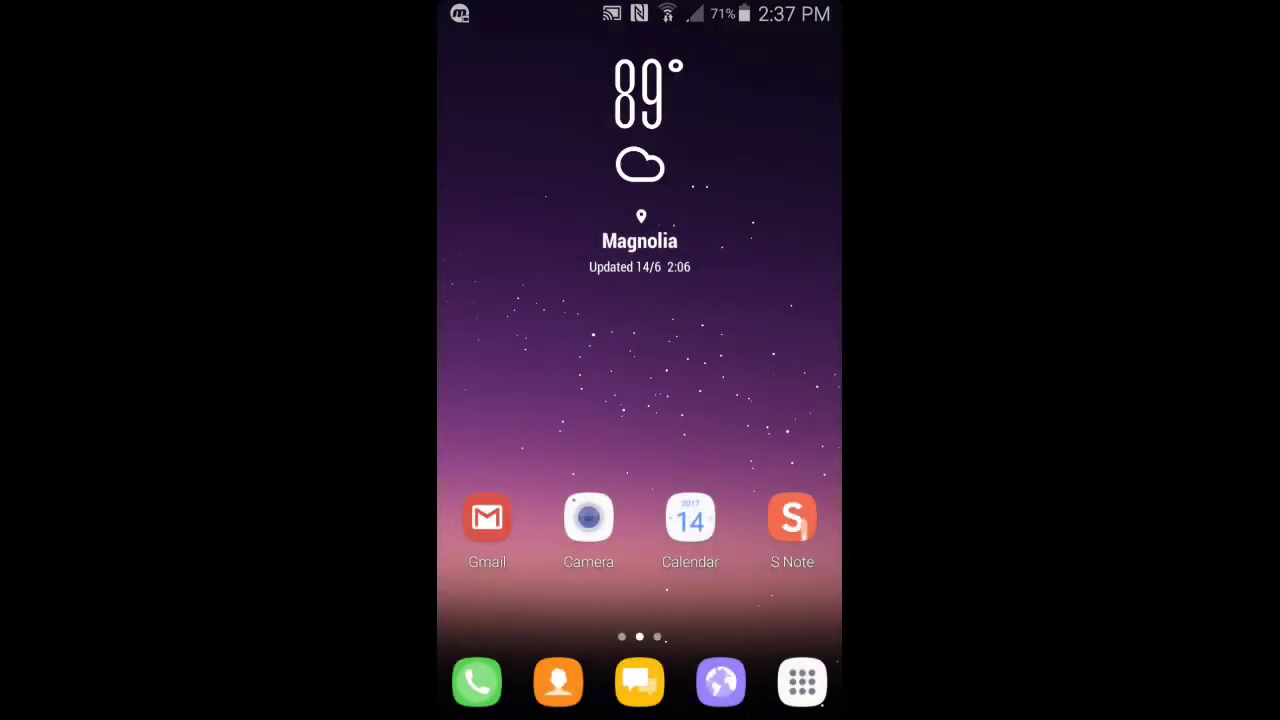
left_click_drag(640, 10, 640, 320)
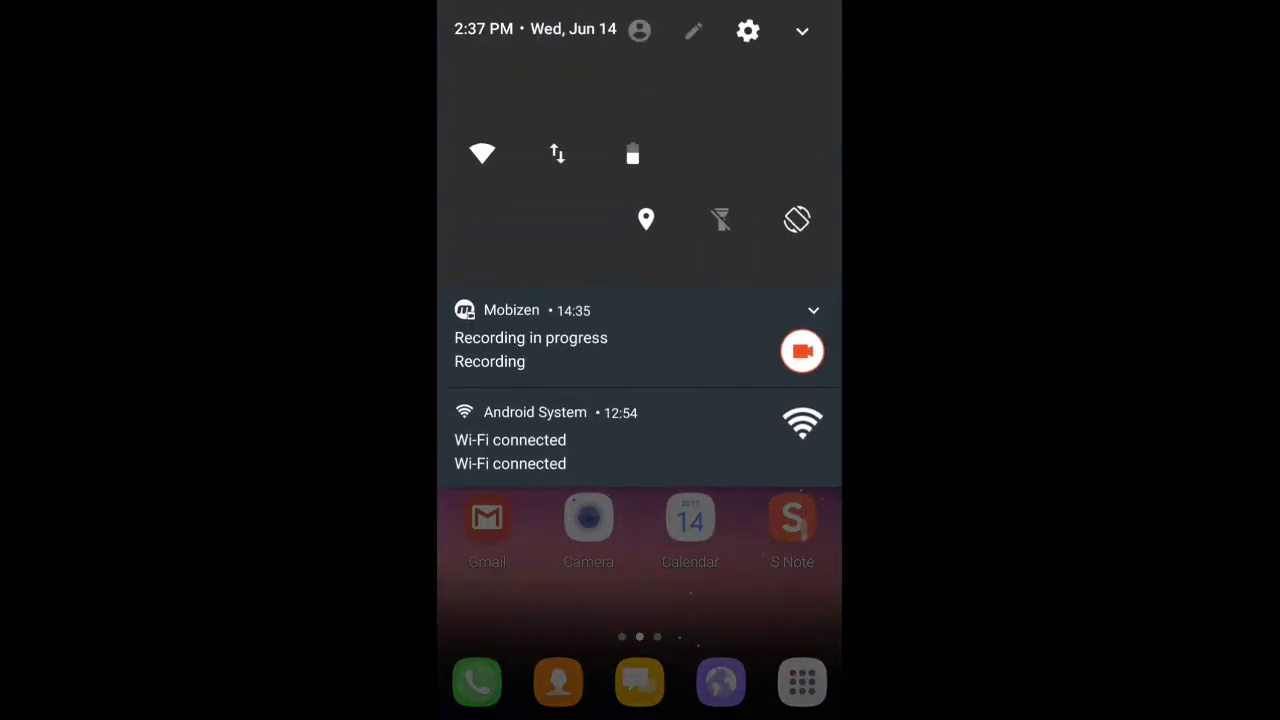
left_click_drag(640, 480, 640, 100)
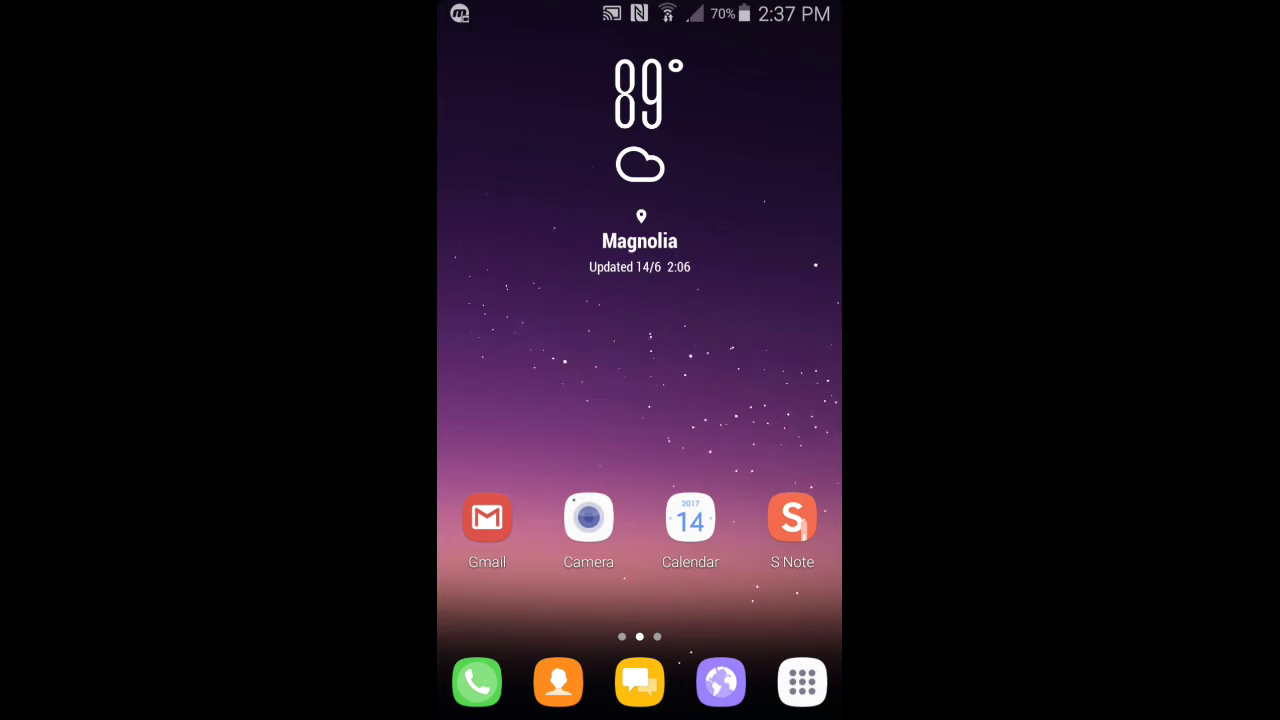
left_click_drag(640, 10, 640, 400)
left_click_drag(640, 300, 640, 560)
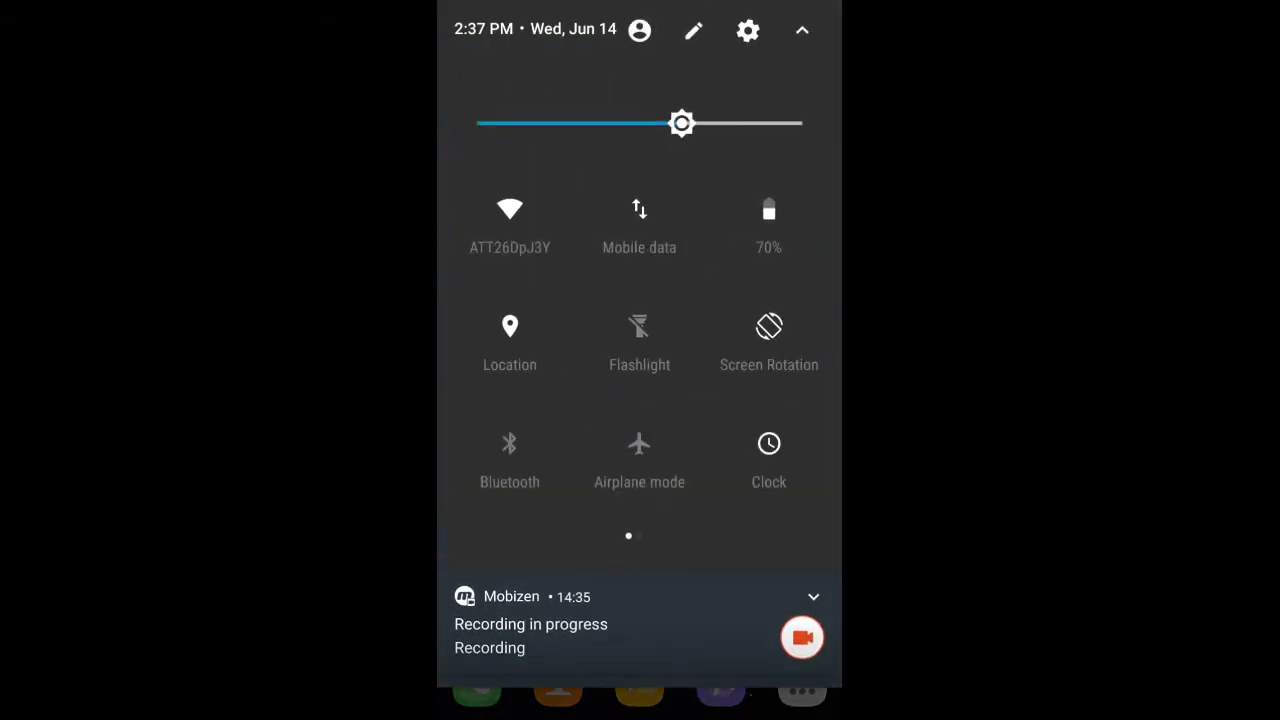
left_click_drag(640, 660, 640, 20)
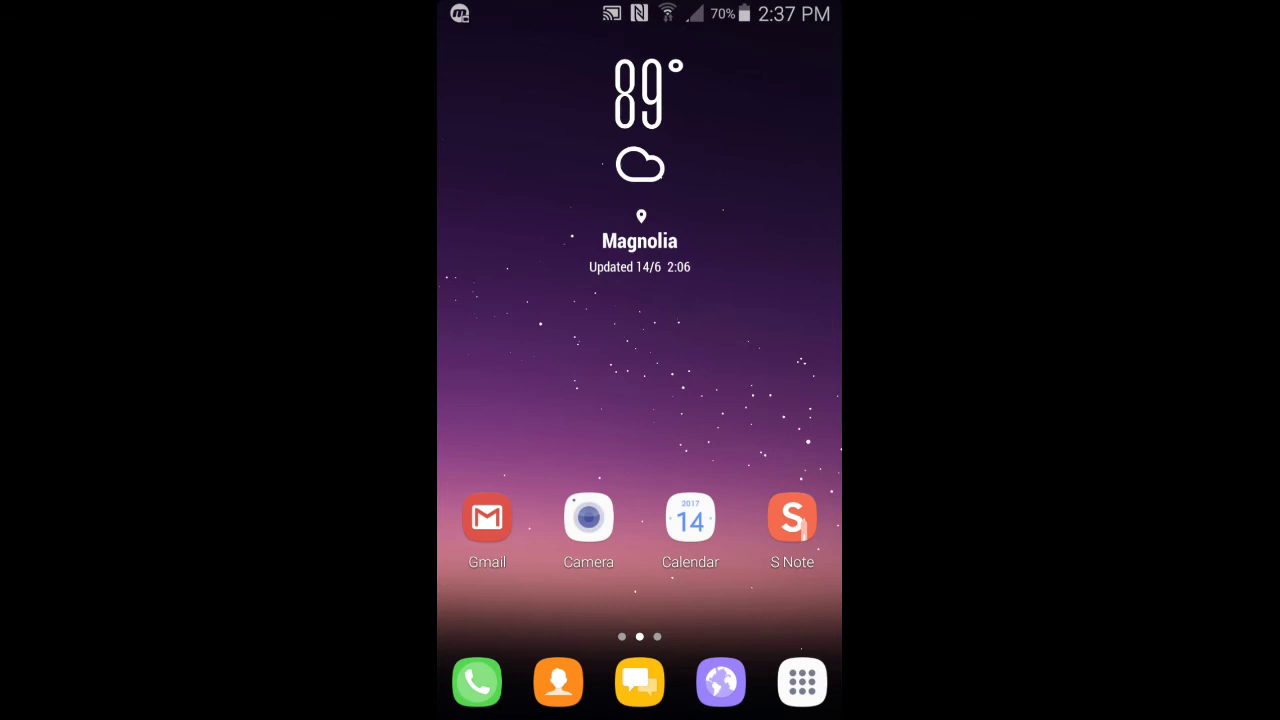
Search the app drawer for 'mat' and launch Material Status Bar.
left_click(802, 682)
left_click(600, 64)
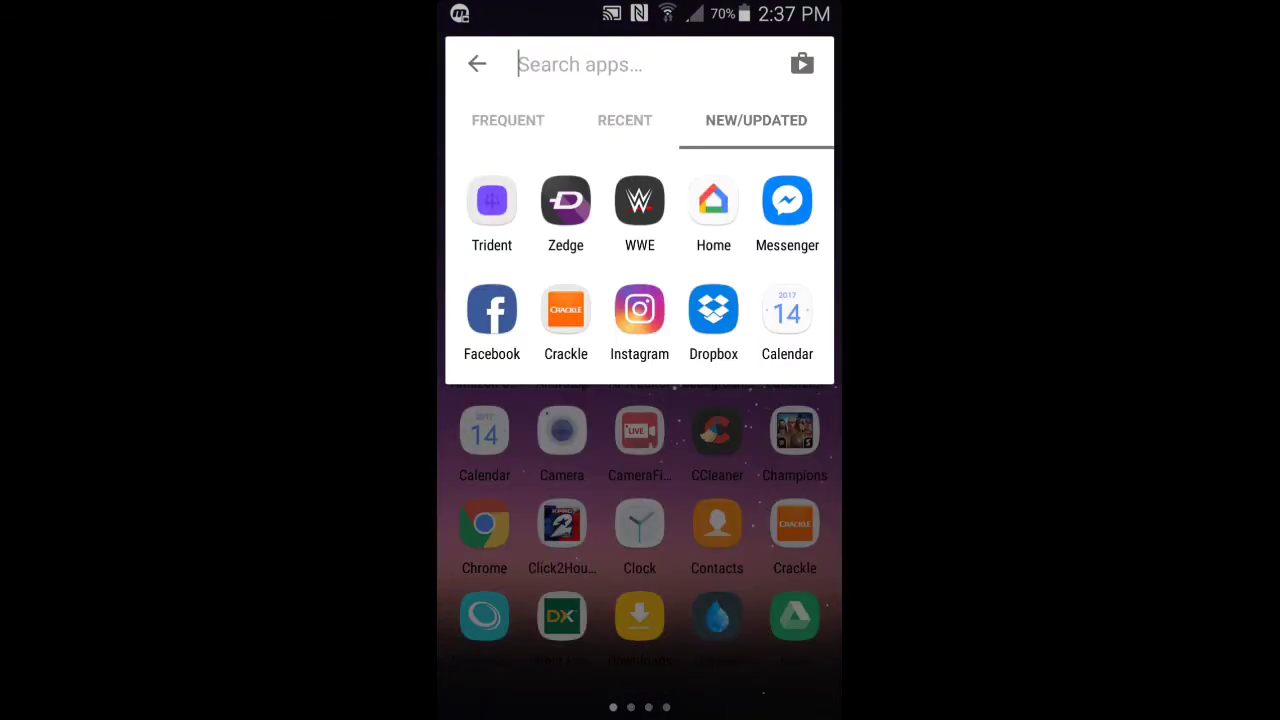
type("ma")
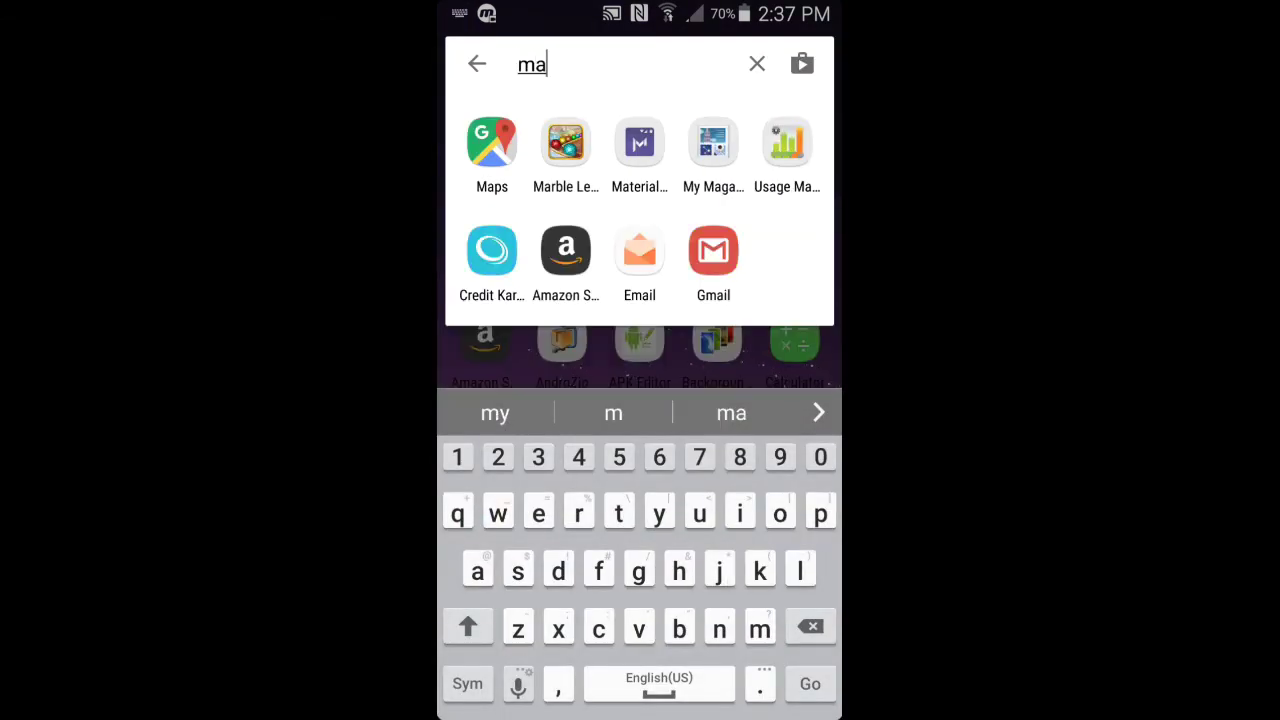
type("t")
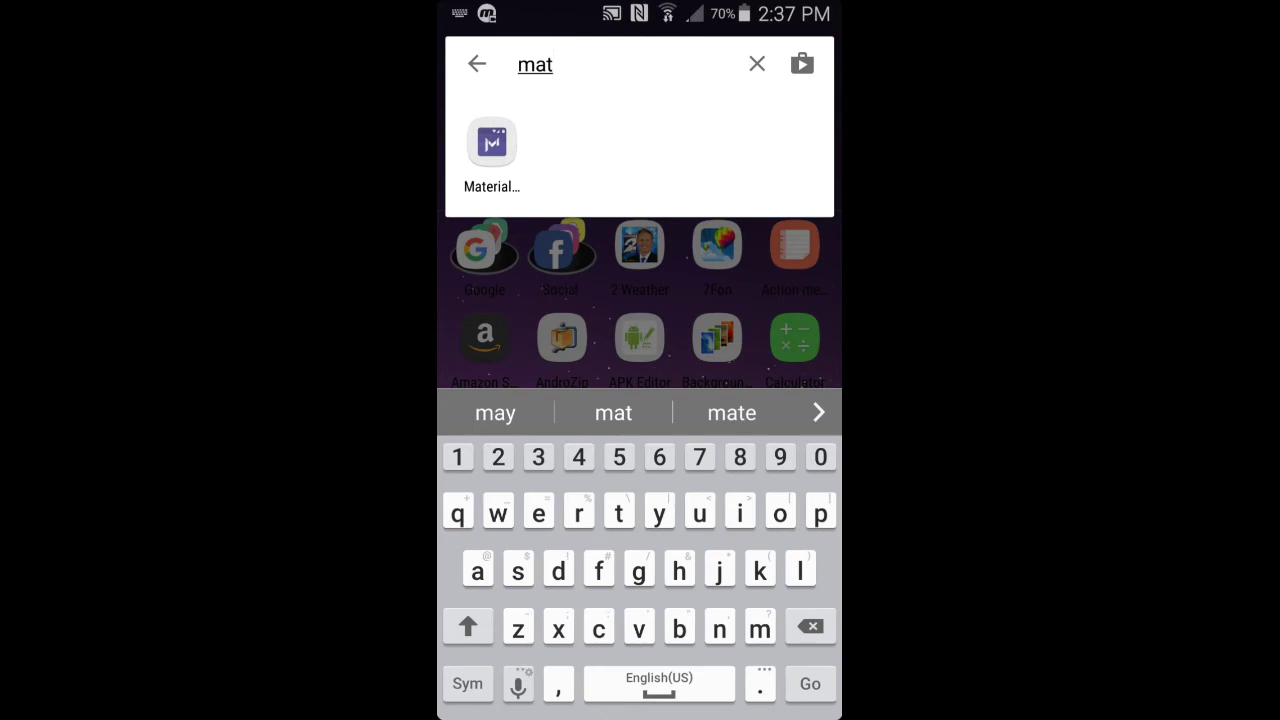
left_click(491, 145)
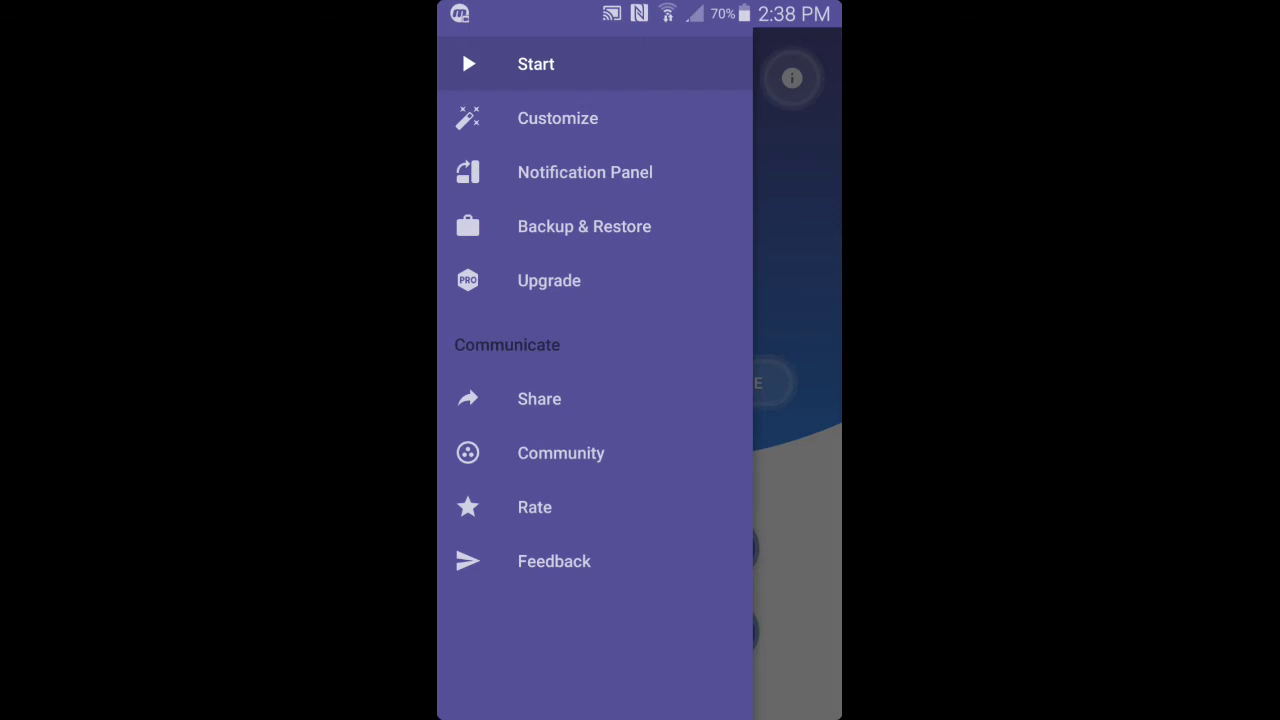
In Customize, switch the status bar module on then off, and scroll through its options.
left_click(557, 118)
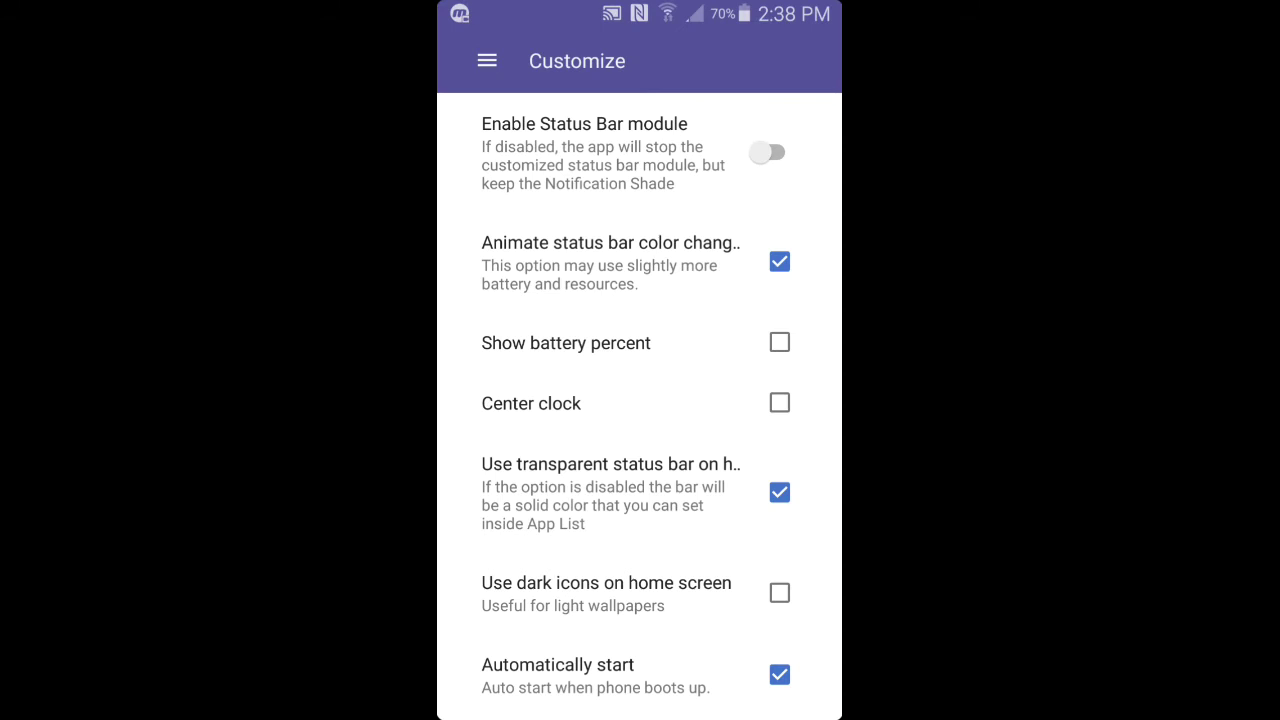
left_click(771, 152)
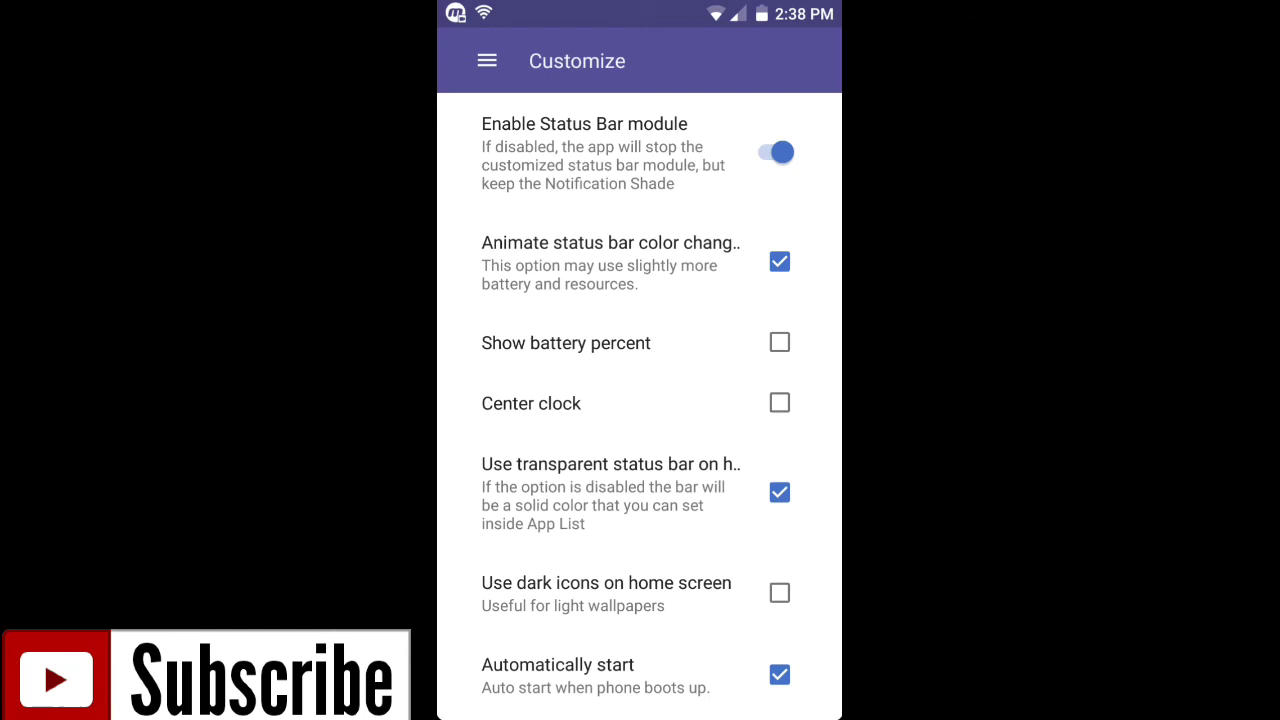
left_click(775, 152)
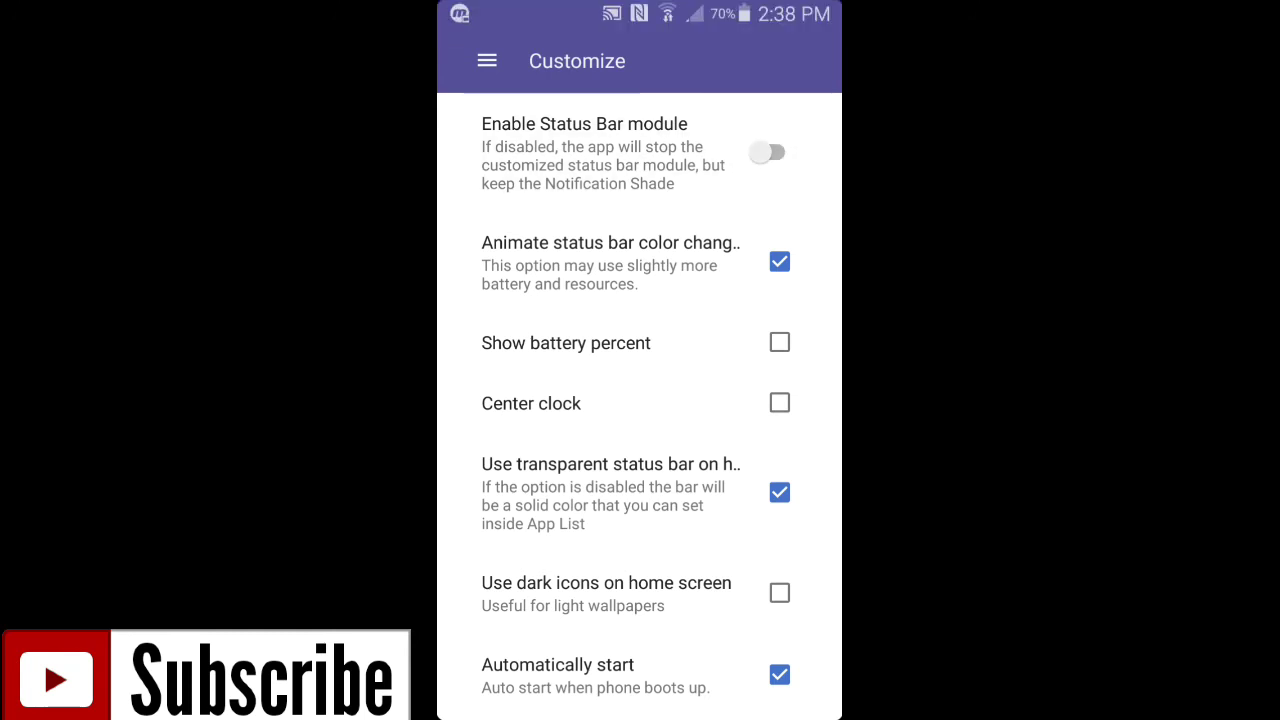
mouse_move(640, 5)
left_mouse_down()
mouse_move(640, 600)
mouse_move(640, 60)
left_mouse_up()
scroll(640, 400, "down", 2)
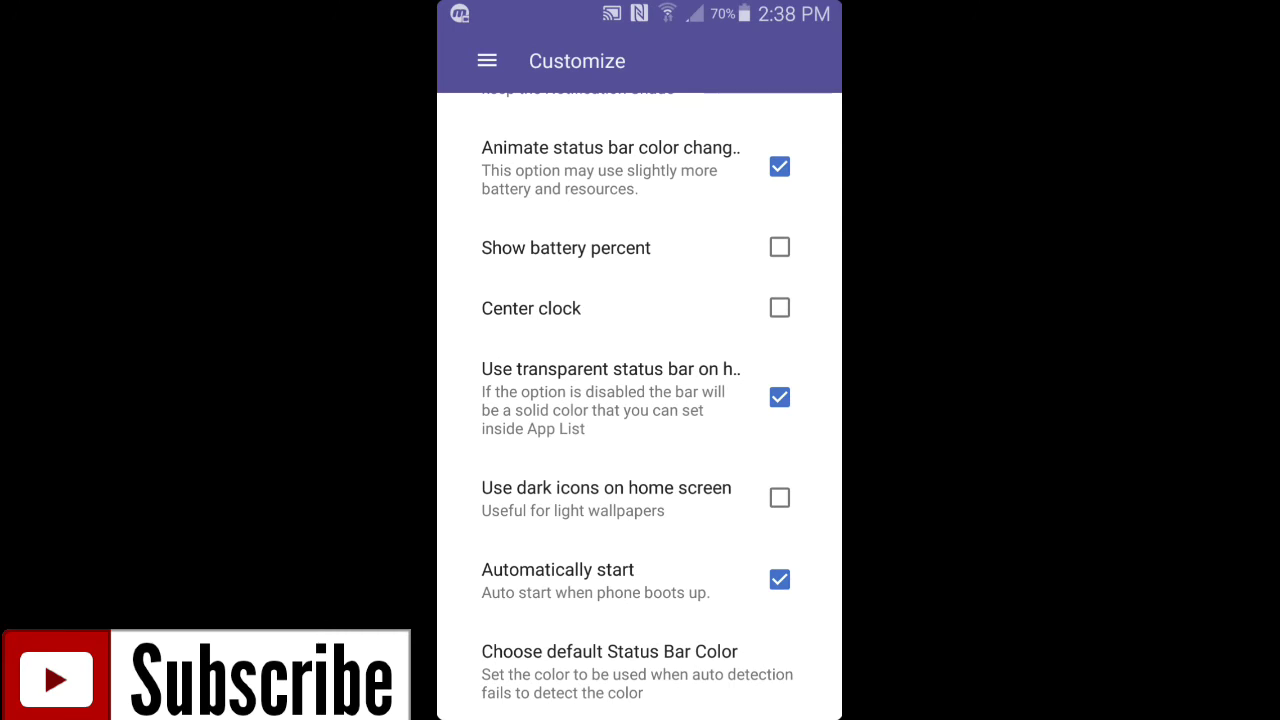
scroll(640, 400, "up", 2)
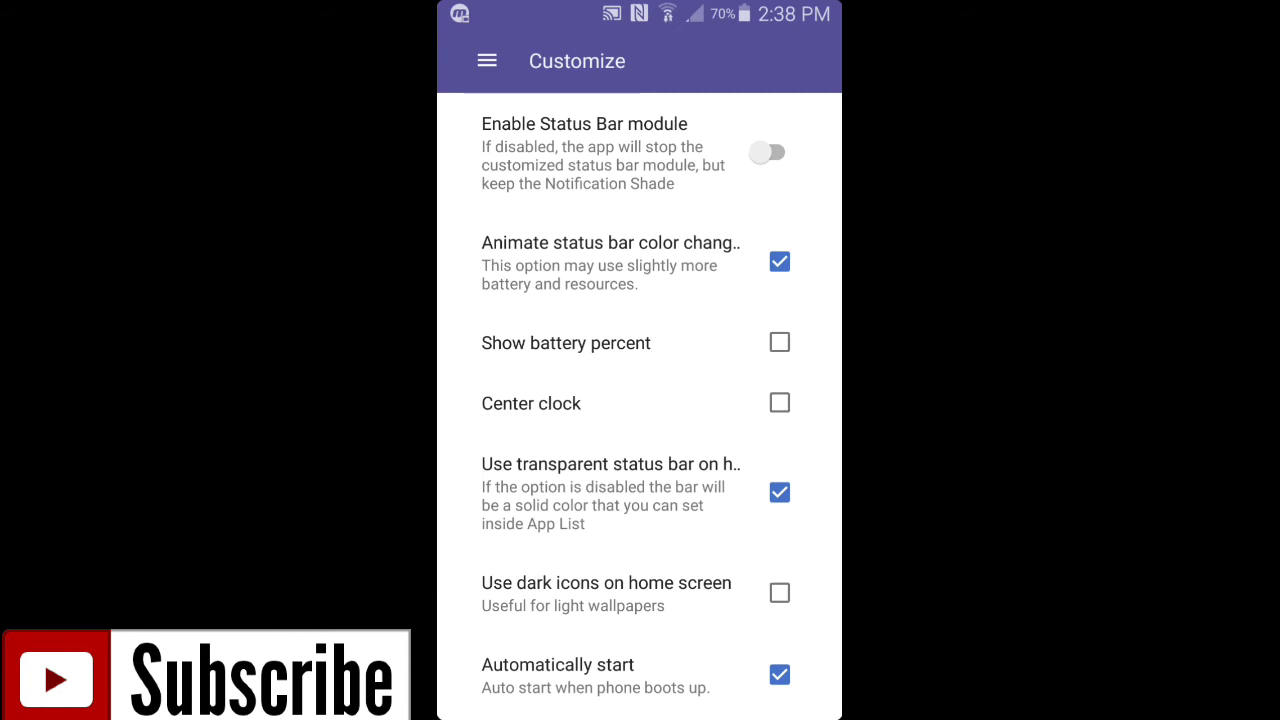
In Notification Panel settings, leave Panel Theme unchanged and set the notification theme to Dark.
left_click(487, 61)
left_click(586, 171)
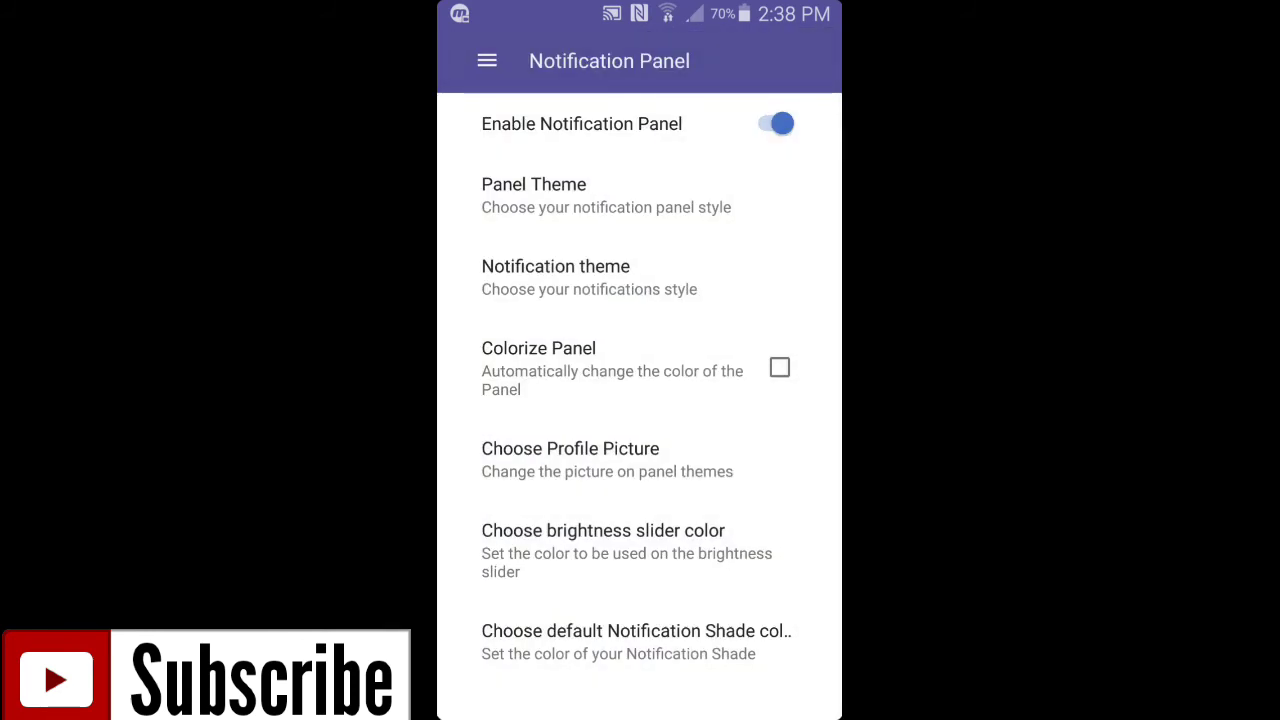
left_click(534, 195)
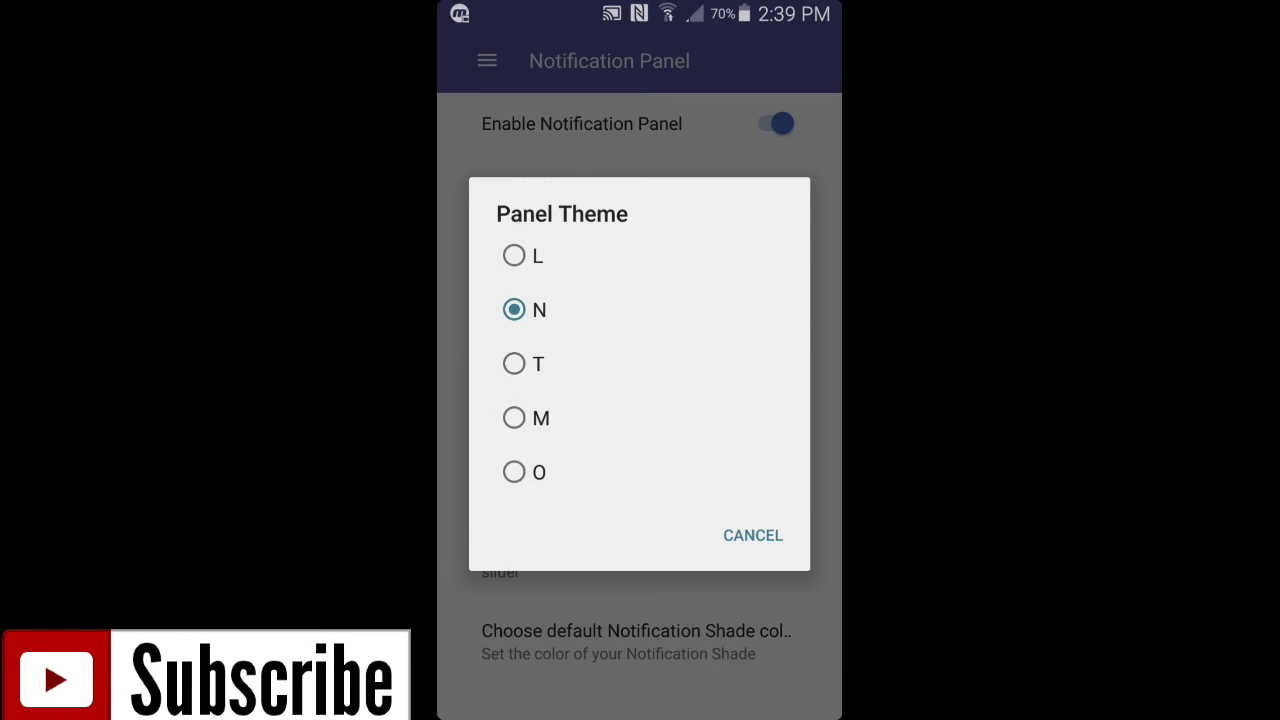
key("Escape")
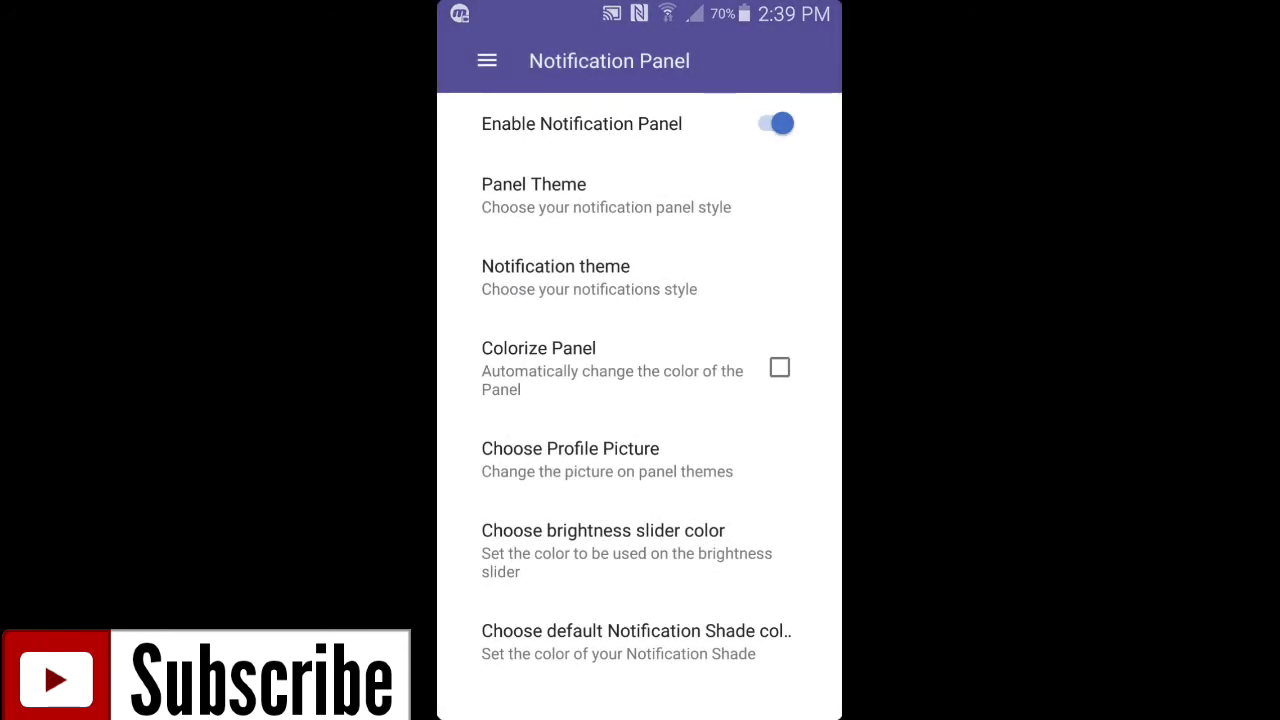
left_click(556, 277)
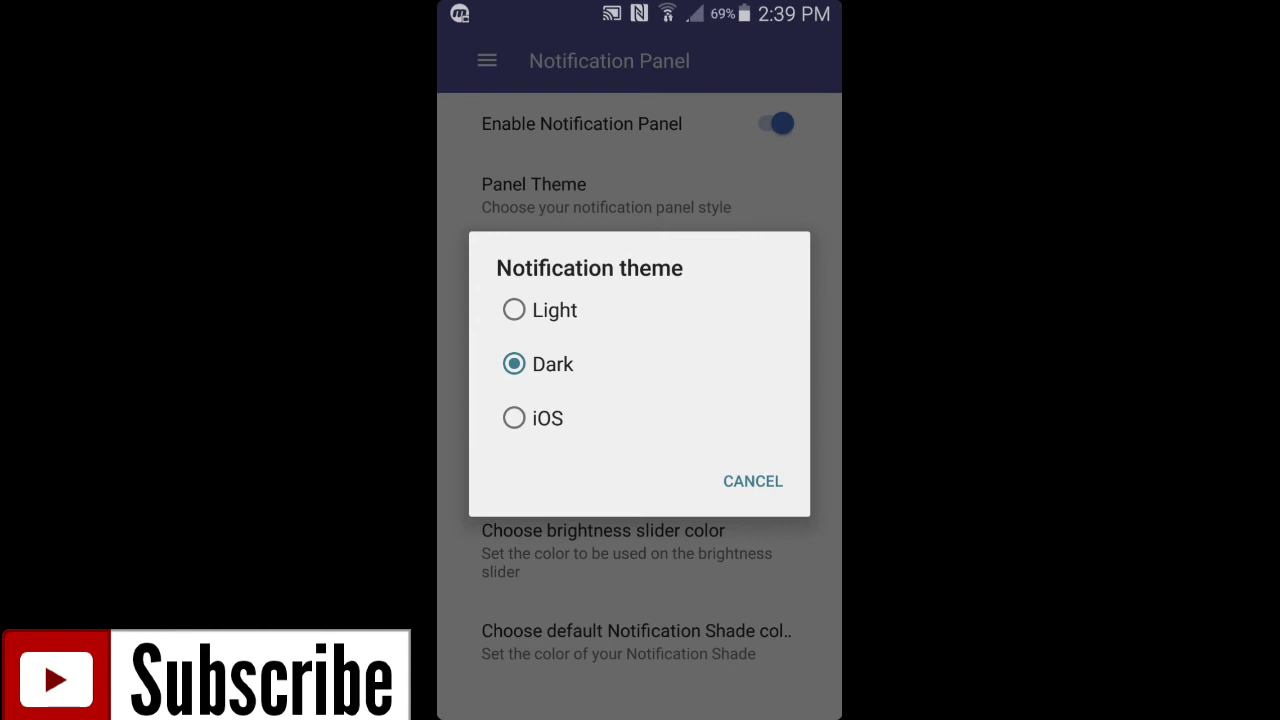
left_click(552, 364)
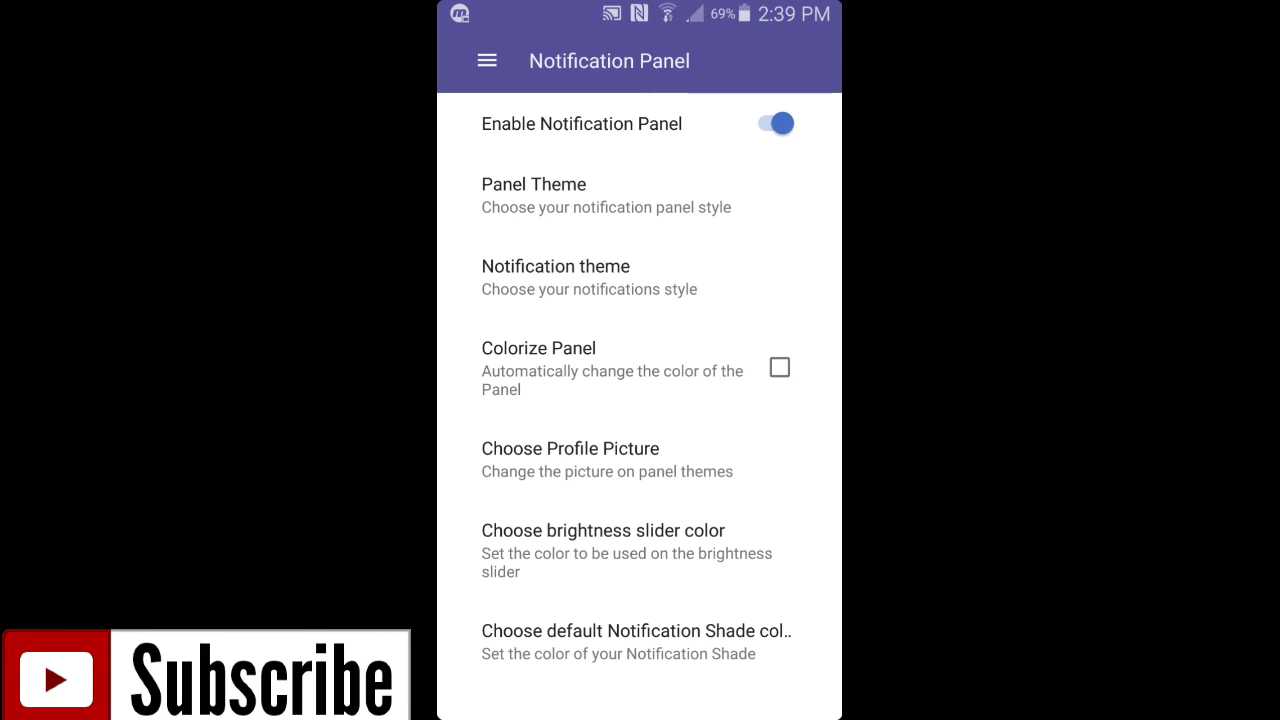
Return to the app's Start page via the drawer, then bring up the recent apps overview.
left_click(487, 61)
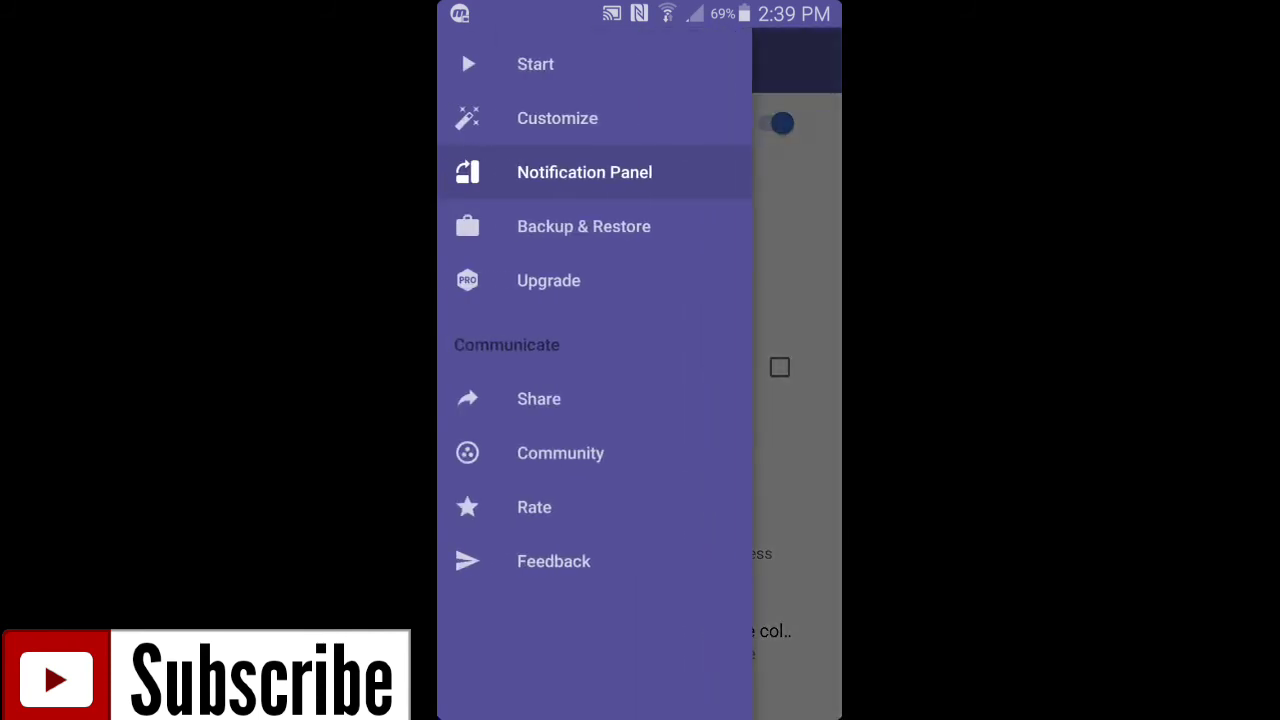
left_click(586, 171)
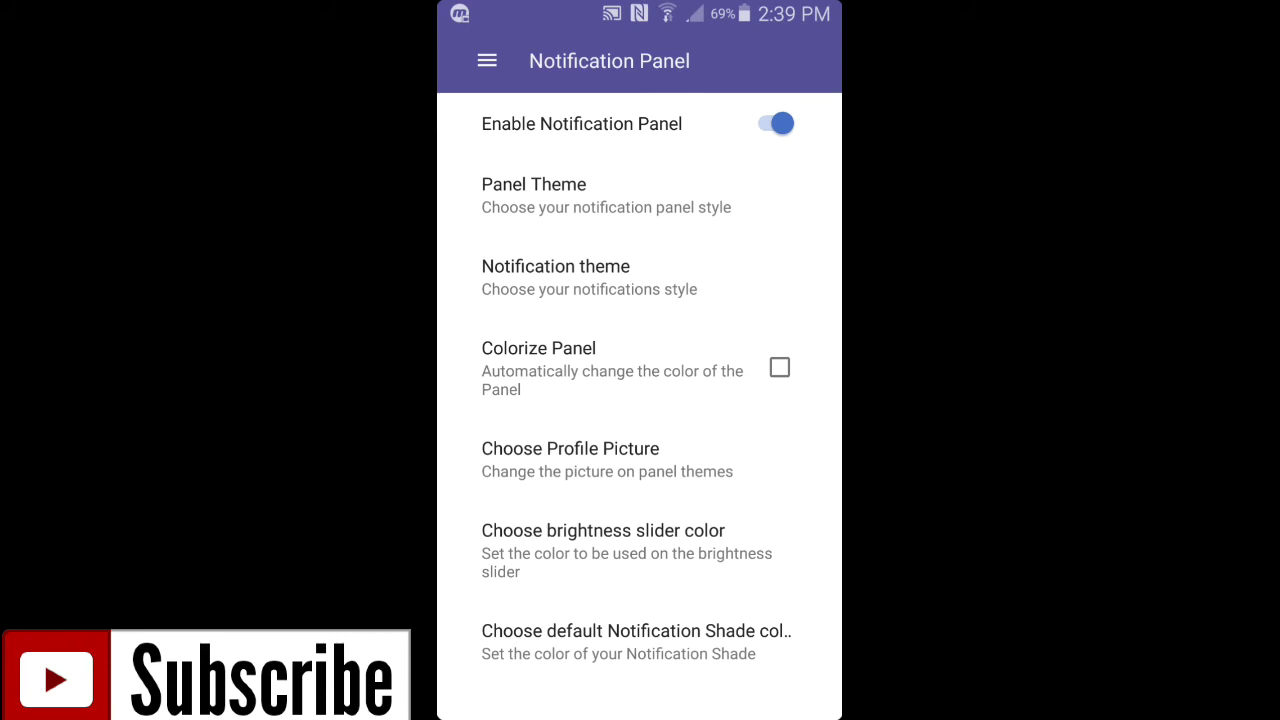
left_click(487, 61)
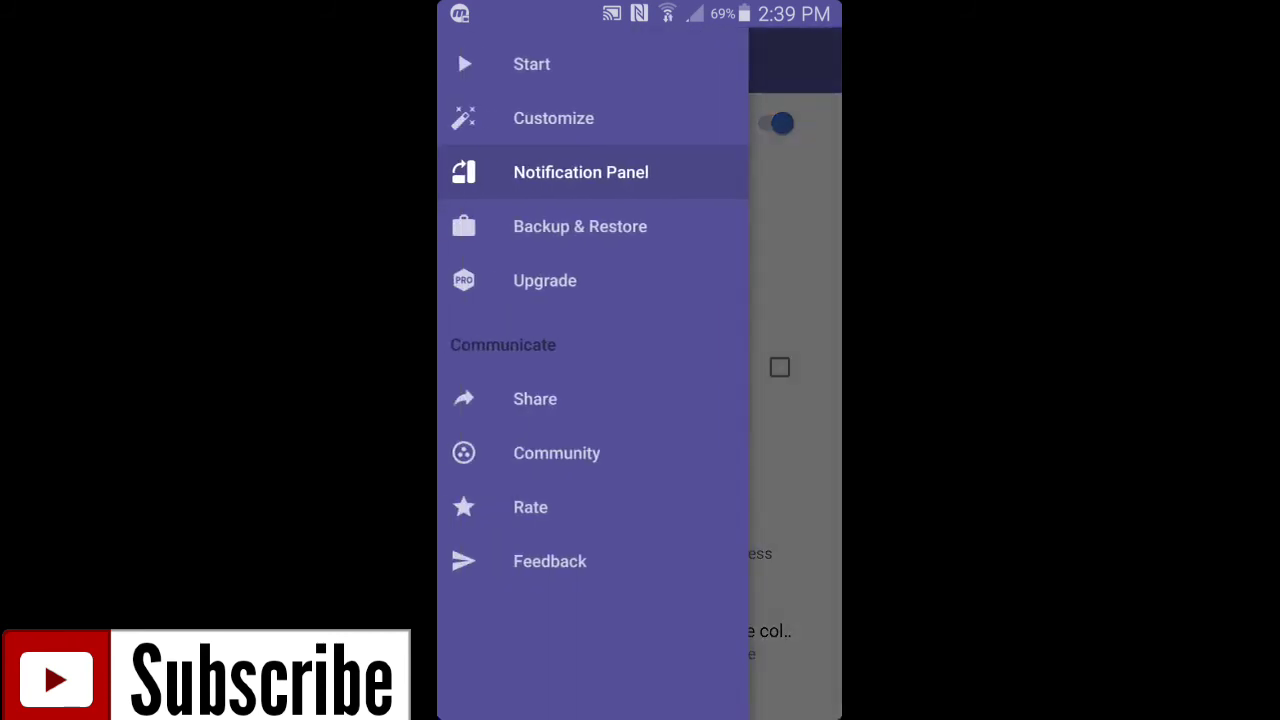
left_click(461, 55)
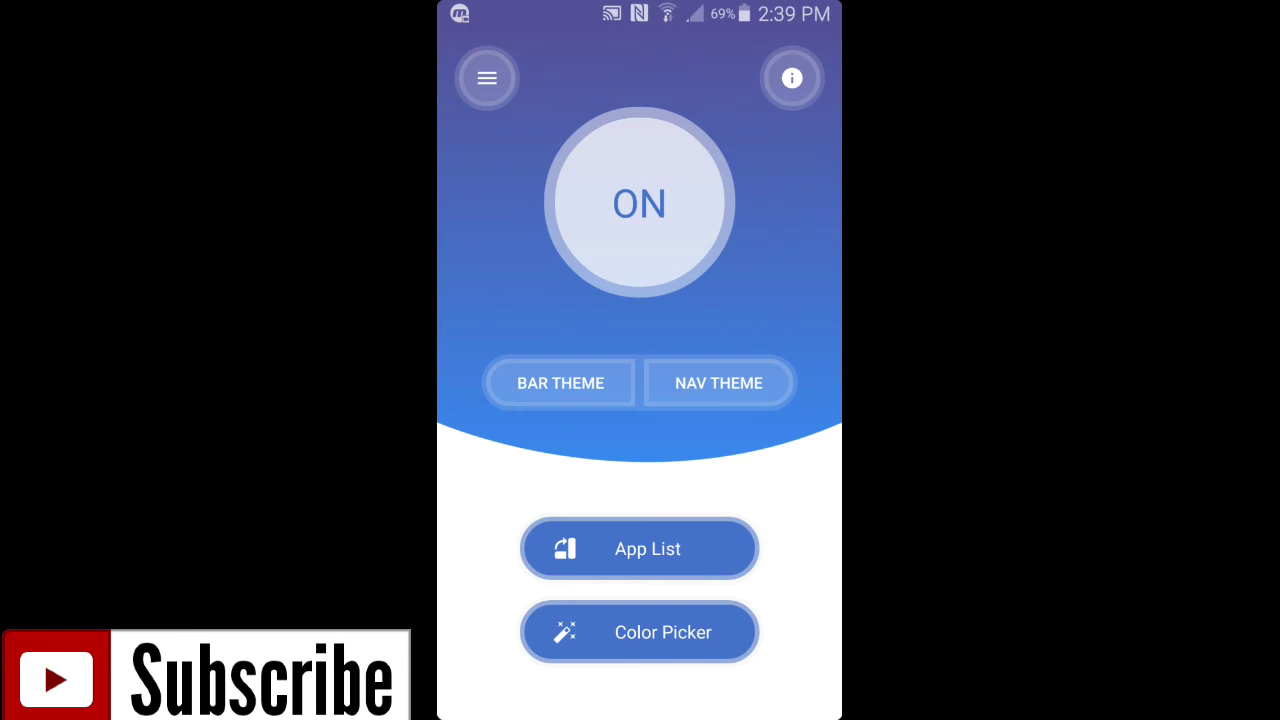
key("alt+Tab")
scroll(640, 400, "up", 5)
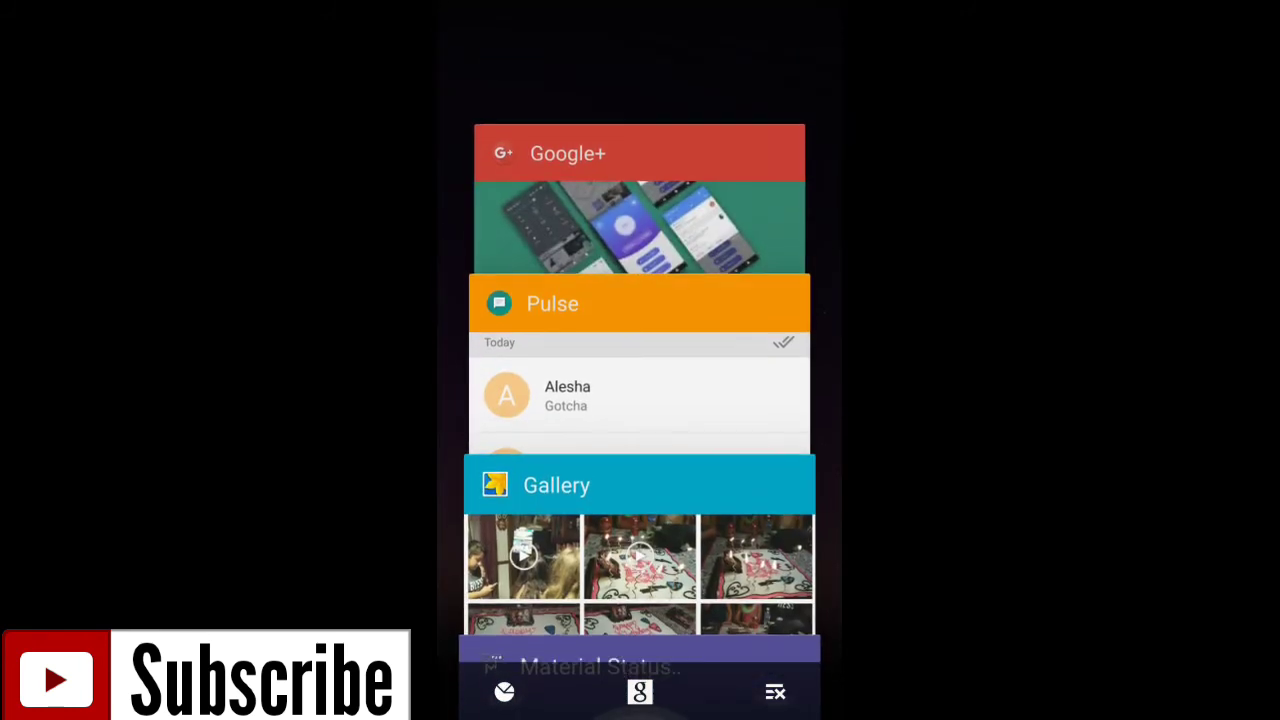
Scroll through the Material Status Bar Google+ community posts, then go back to the Communities list.
left_click(640, 215)
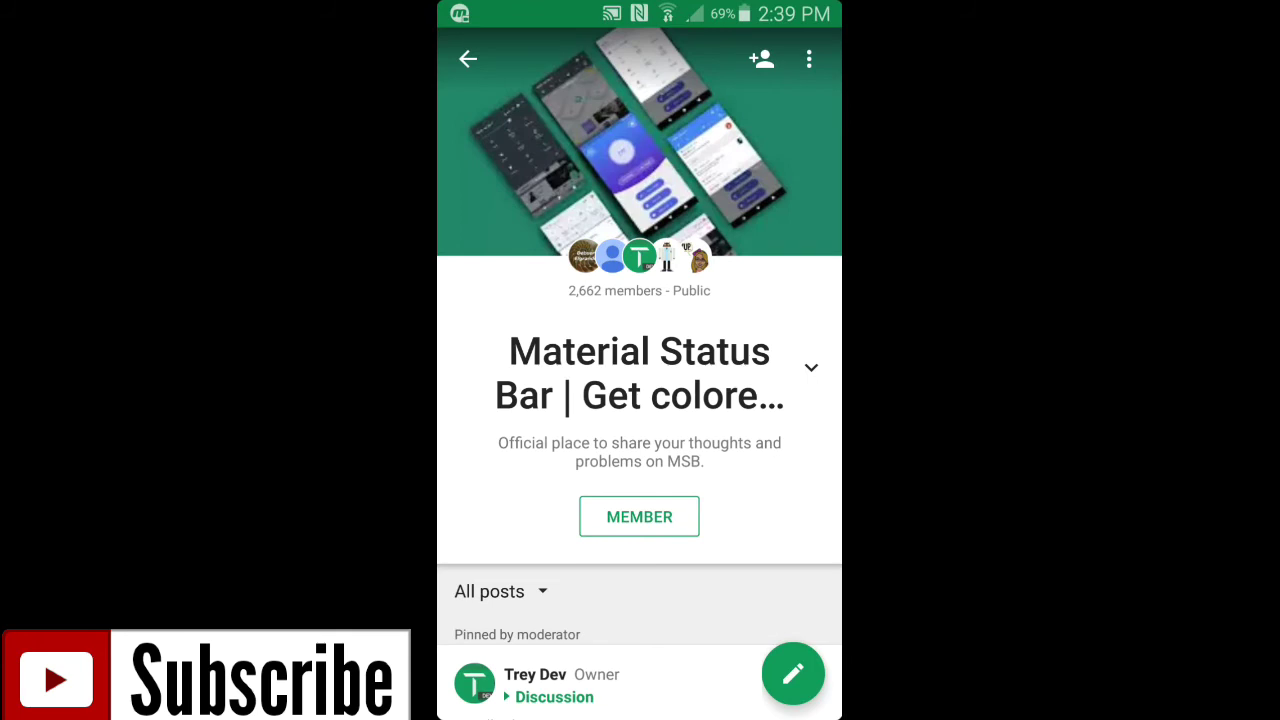
scroll(640, 400, "down", 2)
scroll(640, 400, "down", 2)
scroll(640, 400, "down", 3)
scroll(640, 400, "down", 4)
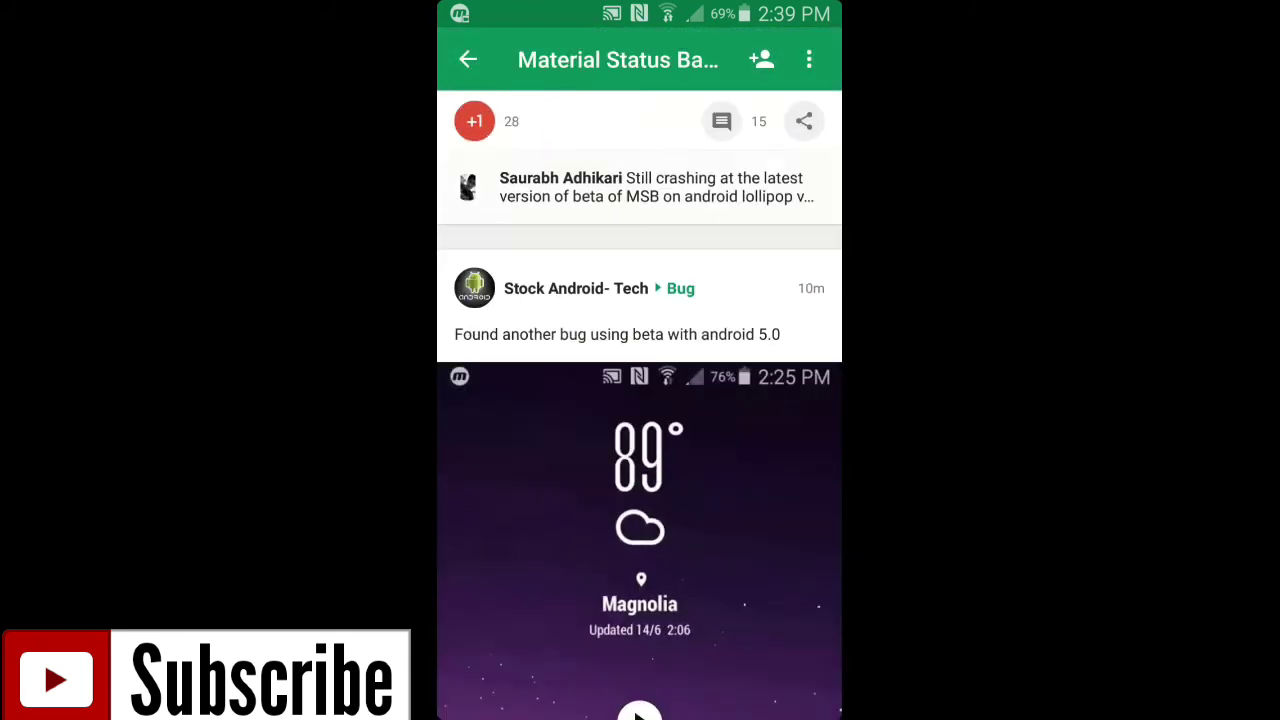
scroll(640, 400, "down", 3)
scroll(640, 400, "down", 3)
scroll(640, 400, "down", 2)
scroll(640, 400, "down", 3)
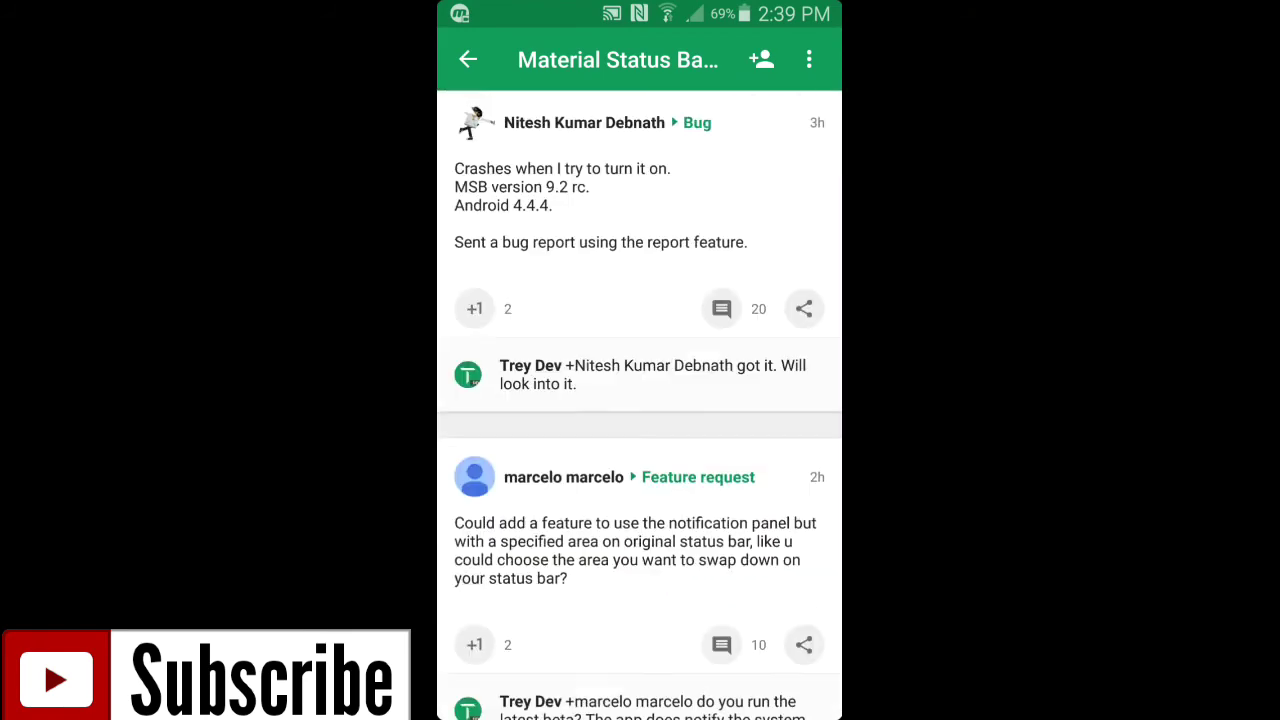
scroll(640, 400, "down", 3)
scroll(640, 400, "down", 3)
scroll(640, 400, "down", 3)
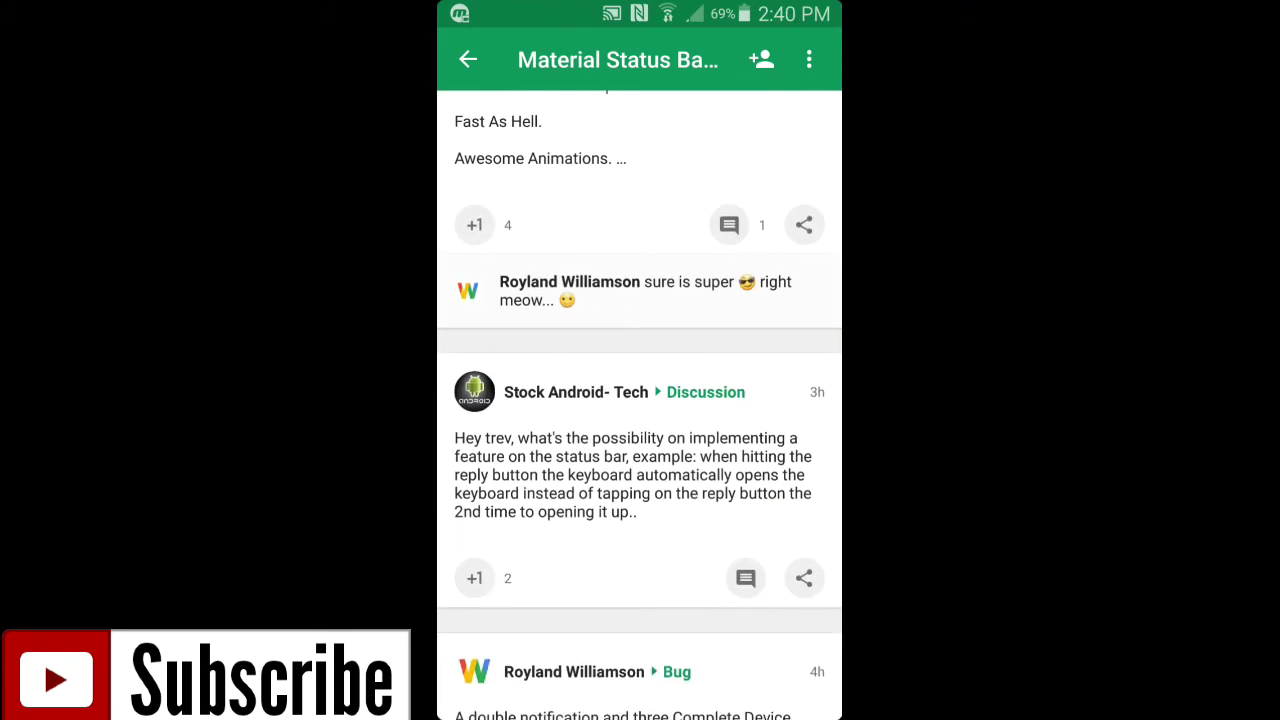
scroll(640, 400, "down", 2)
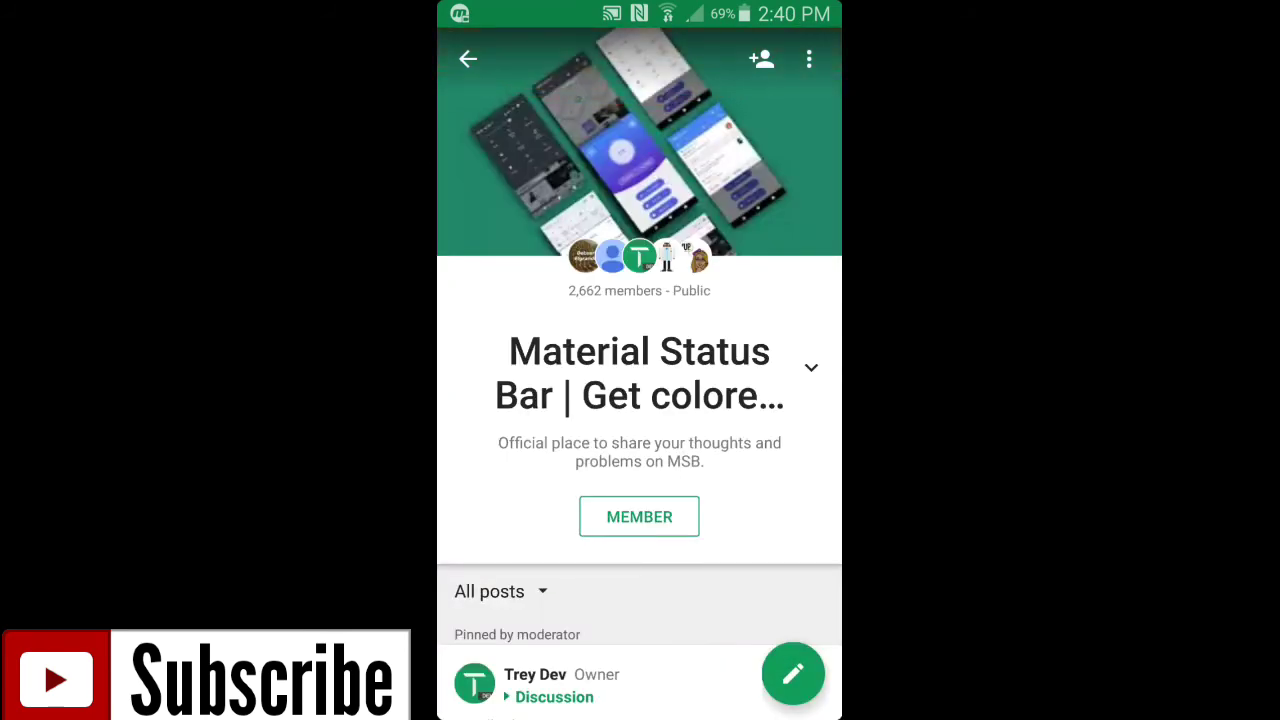
left_click(468, 58)
scroll(640, 400, "up", 10)
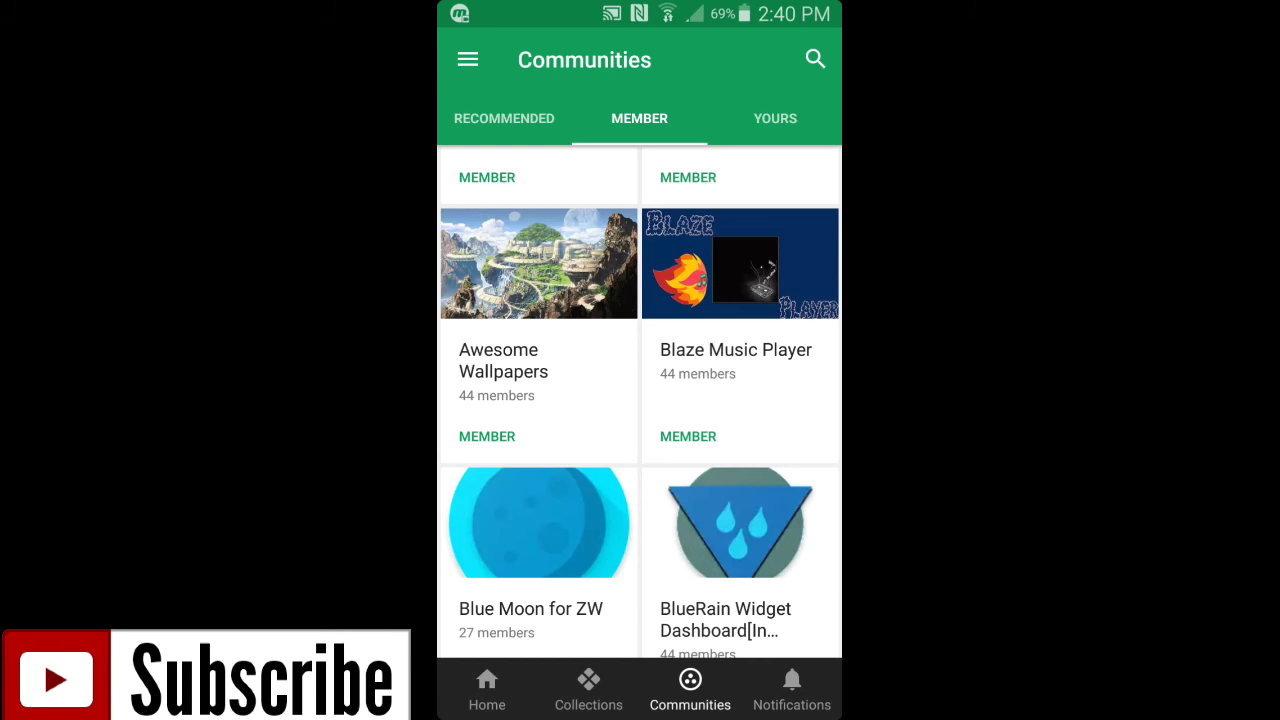
Go to the home screen and pull down the new notification panel, expanding quick settings.
key("Home")
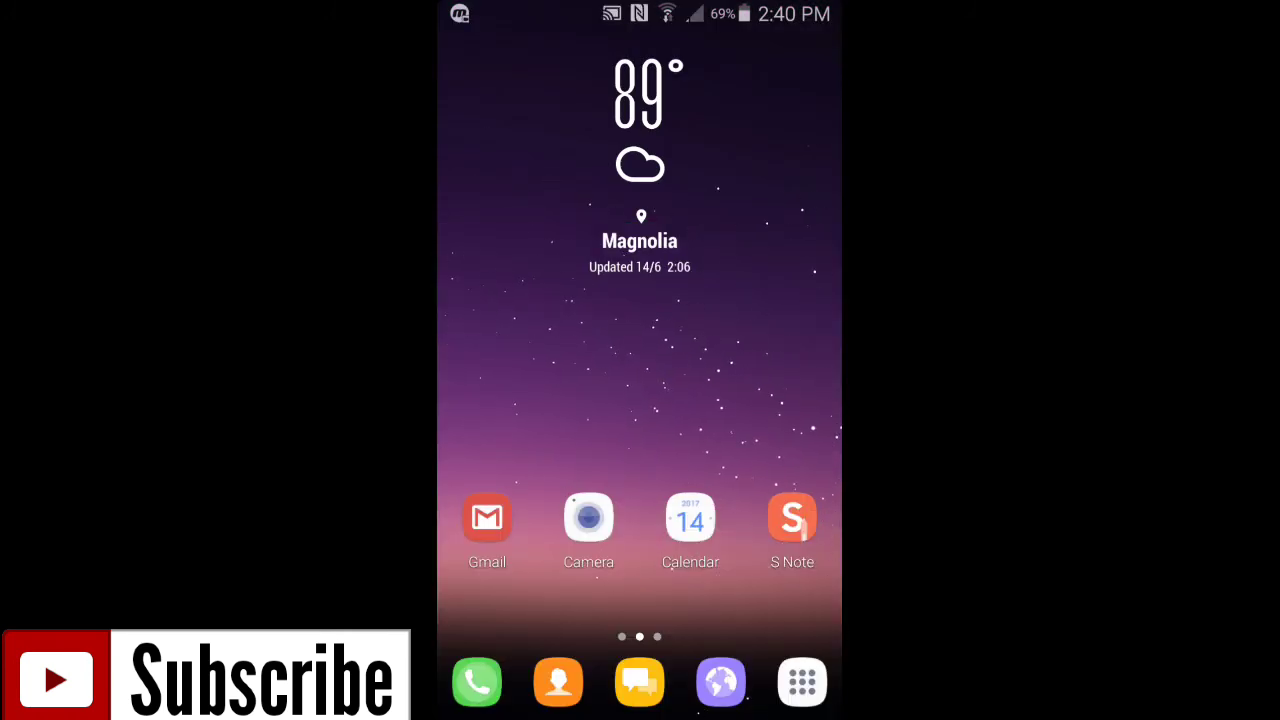
left_click_drag(640, 5, 640, 400)
left_click_drag(640, 5, 640, 650)
left_click_drag(640, 600, 640, 150)
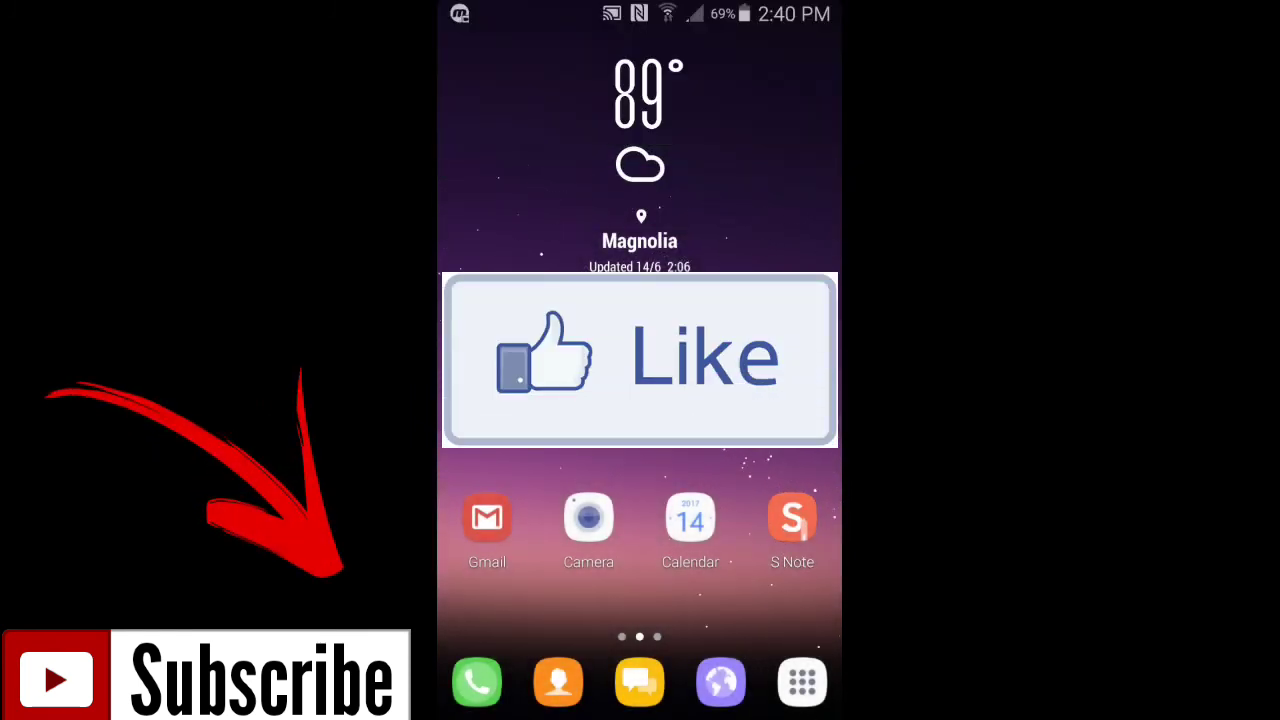
Reopen the panel into full quick settings with brightness slider, then collapse and close it.
left_click_drag(640, 5, 640, 270)
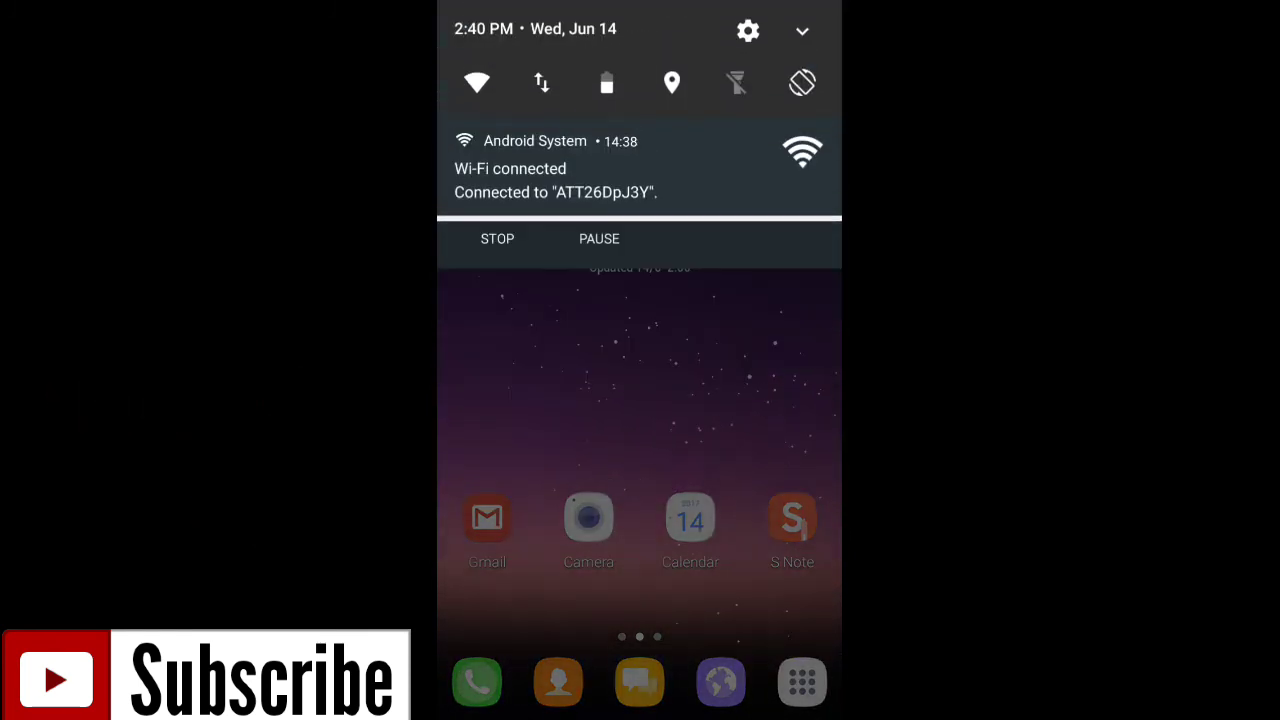
left_click_drag(640, 5, 640, 380)
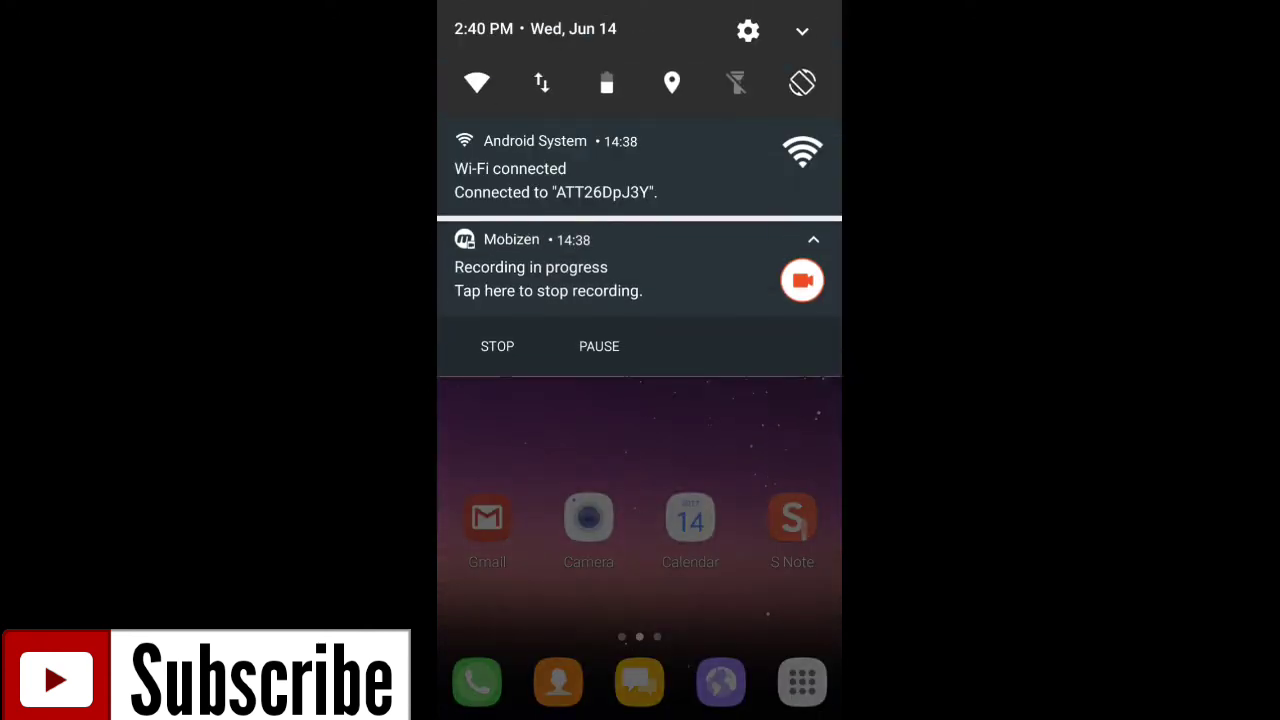
left_click_drag(640, 150, 640, 560)
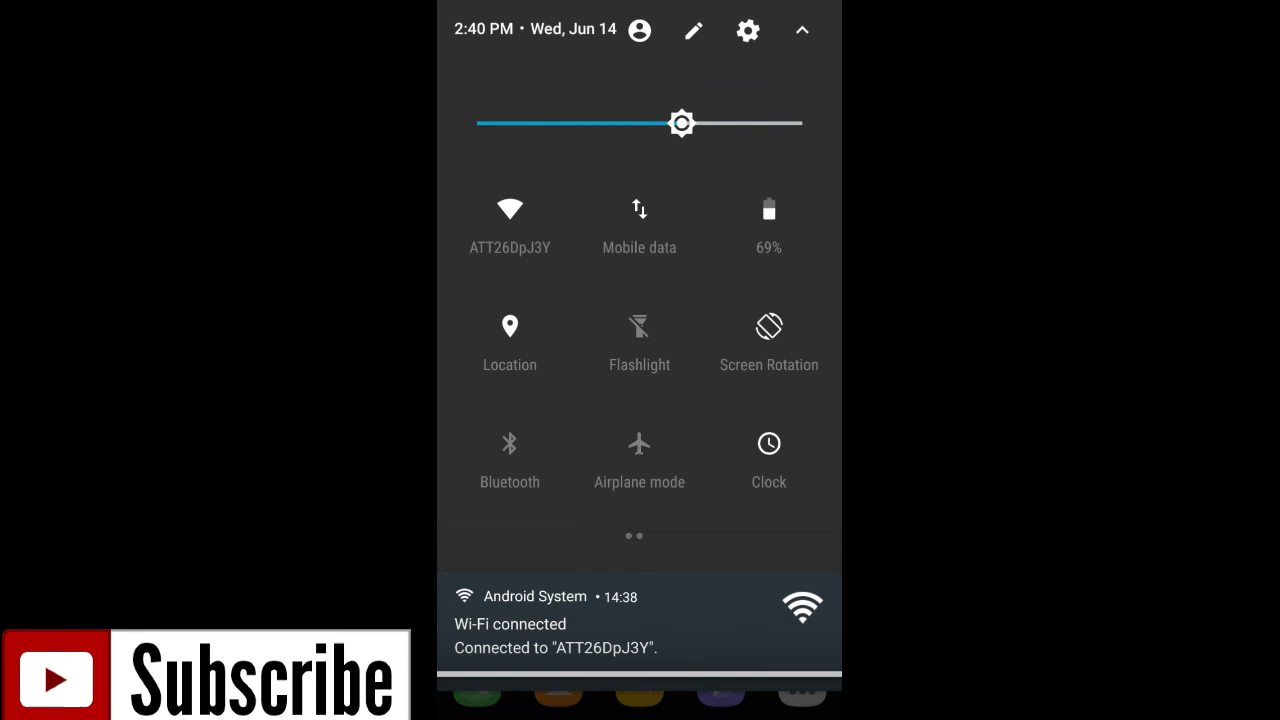
left_click(802, 30)
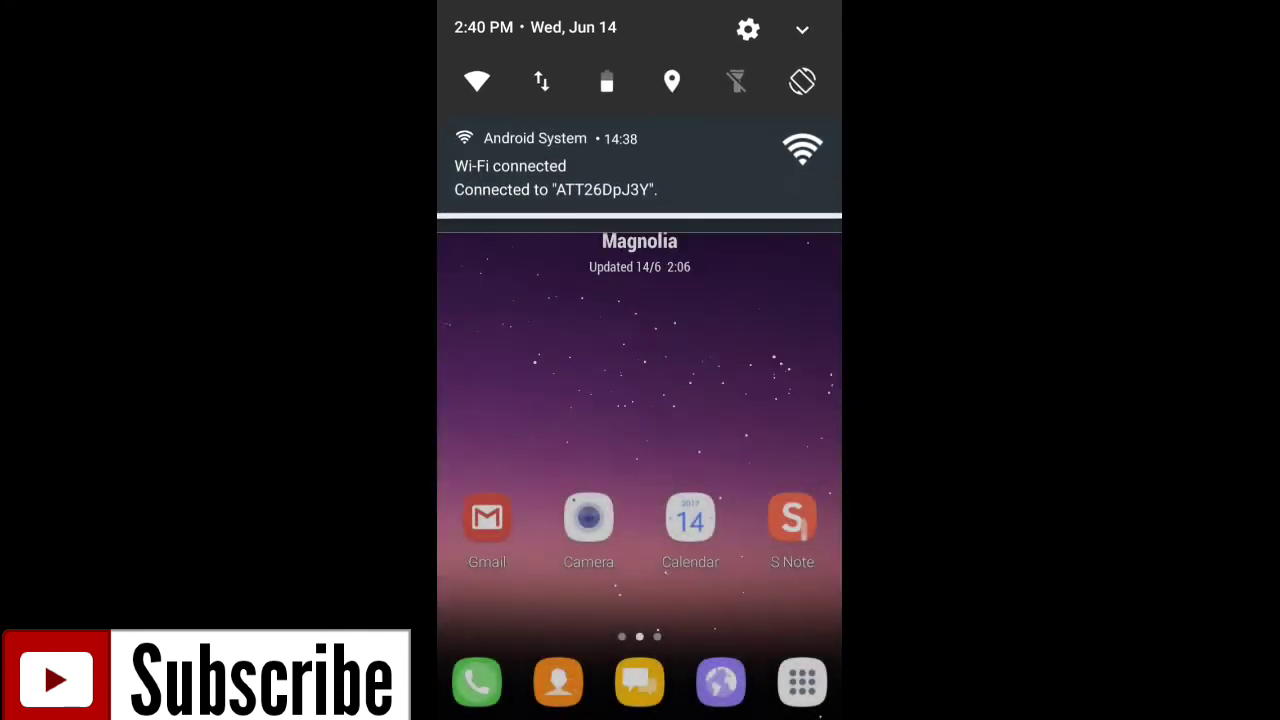
left_click_drag(640, 450, 640, 100)
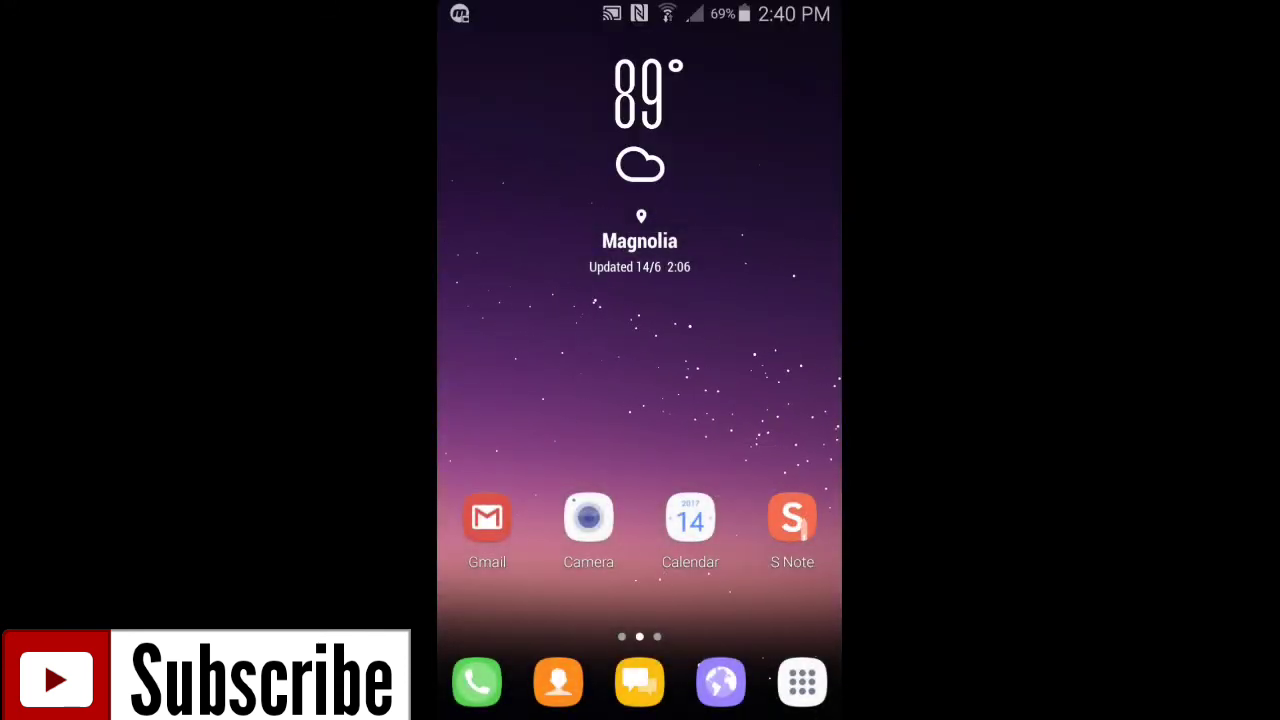